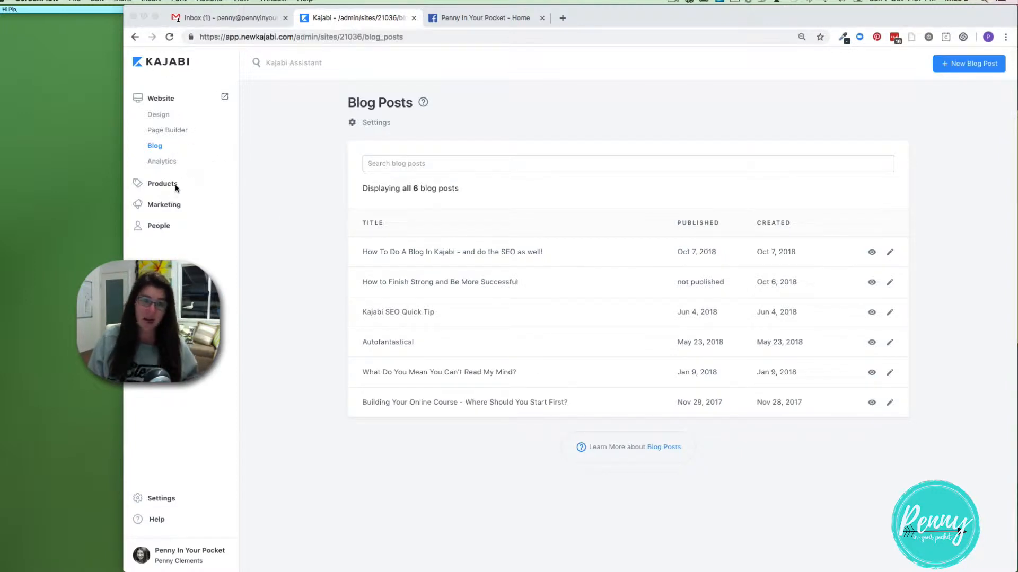
# Open the list of email campaigns in the Marketing section.
pyautogui.click(166, 206)
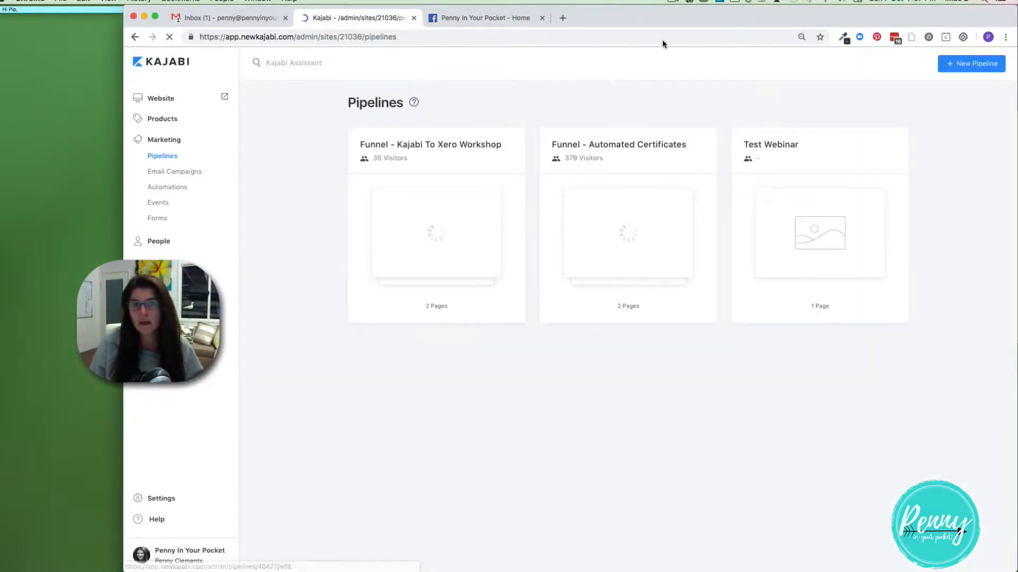
pyautogui.moveTo(698, 17); pyautogui.dragTo(680, 18)
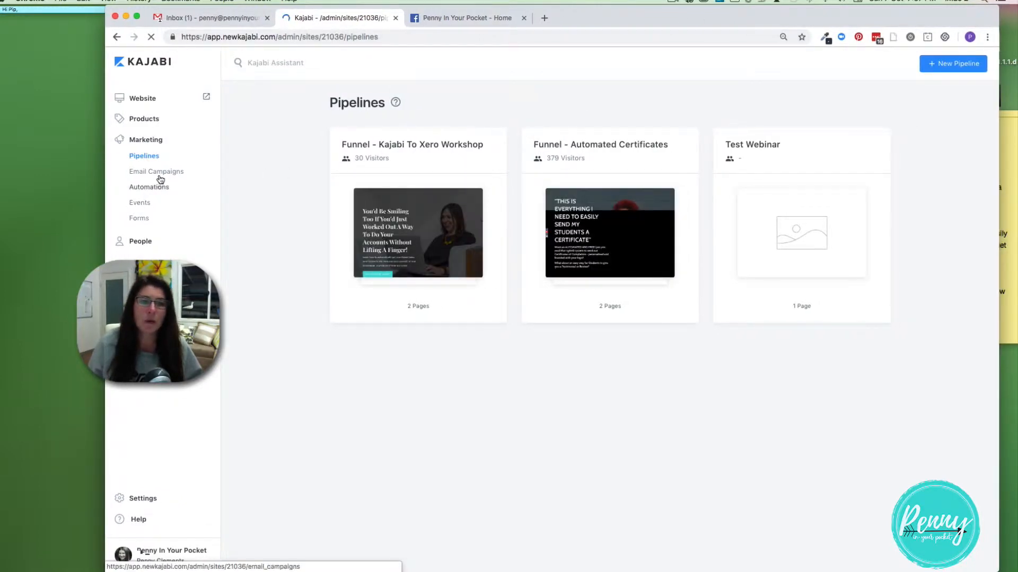
pyautogui.click(162, 177)
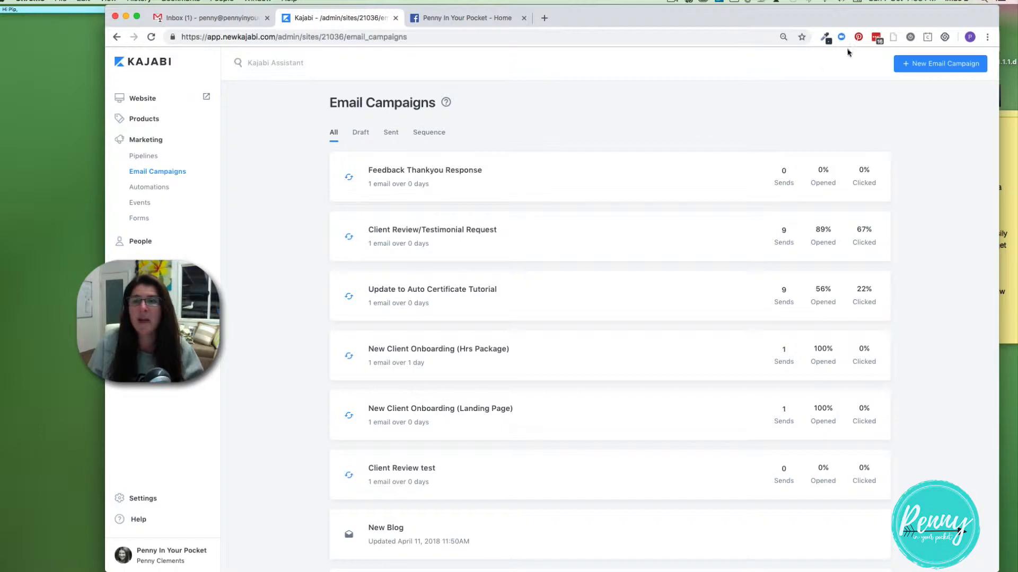
# Create a new Email Broadcast campaign with the internal title "New Bog Available".
pyautogui.click(924, 65)
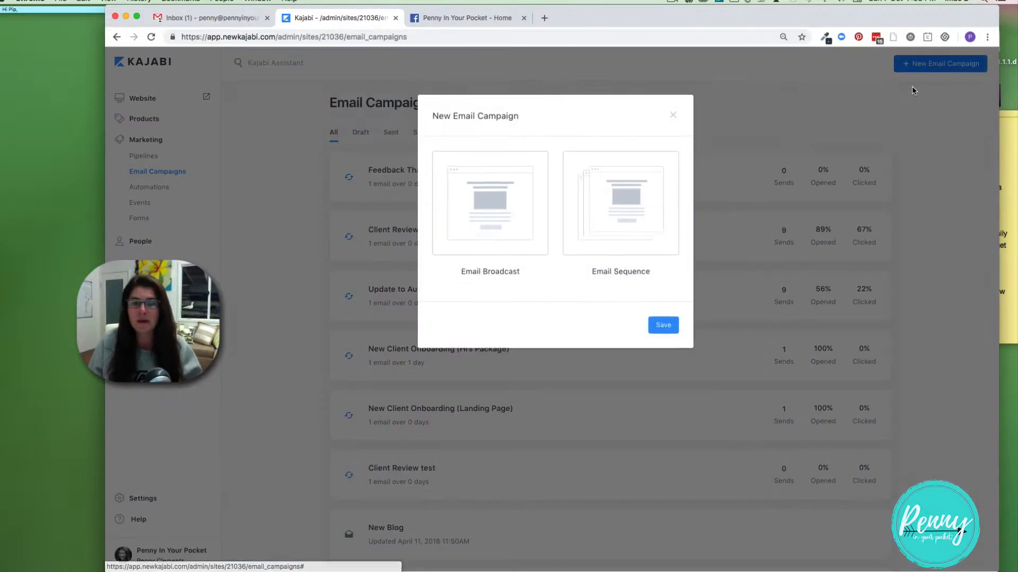
pyautogui.click(494, 213)
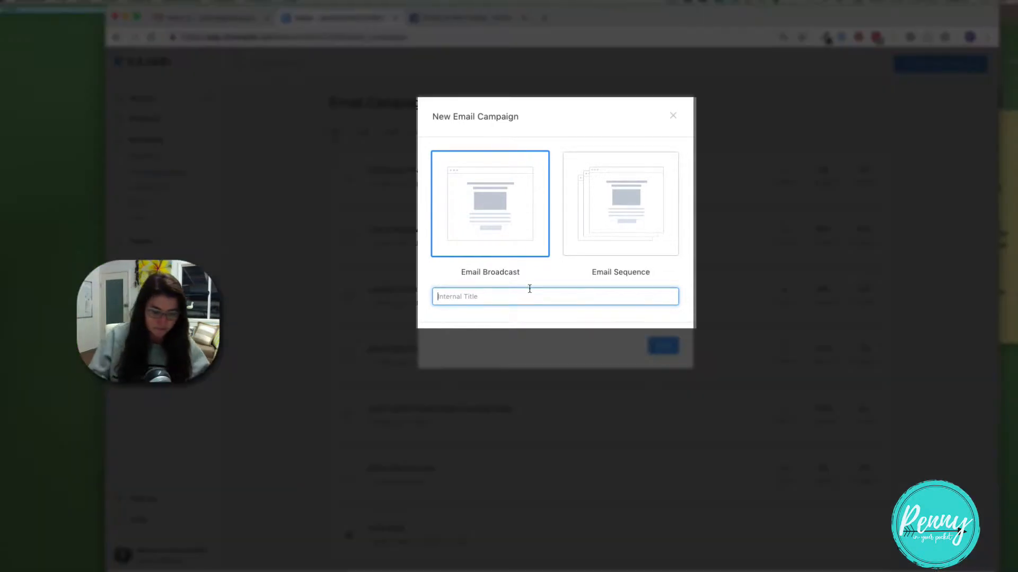
pyautogui.click(529, 290)
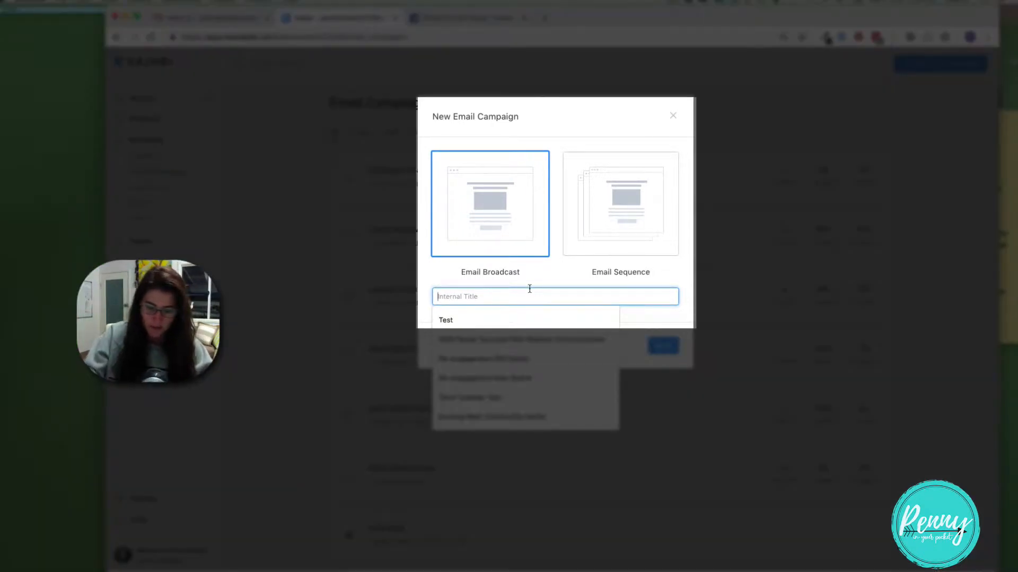
pyautogui.write('New')
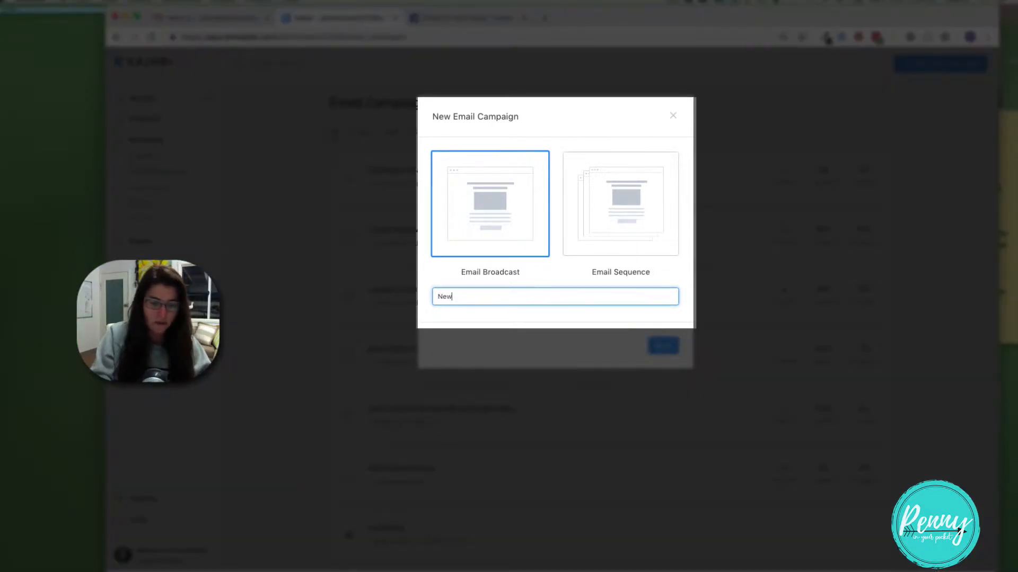
pyautogui.write(' Bog Ava')
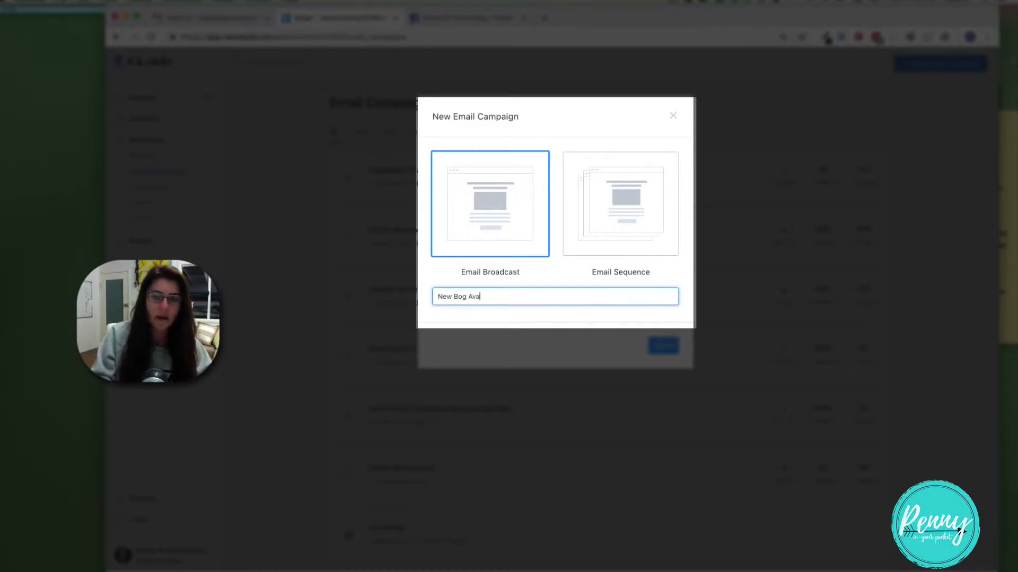
pyautogui.write('ilable')
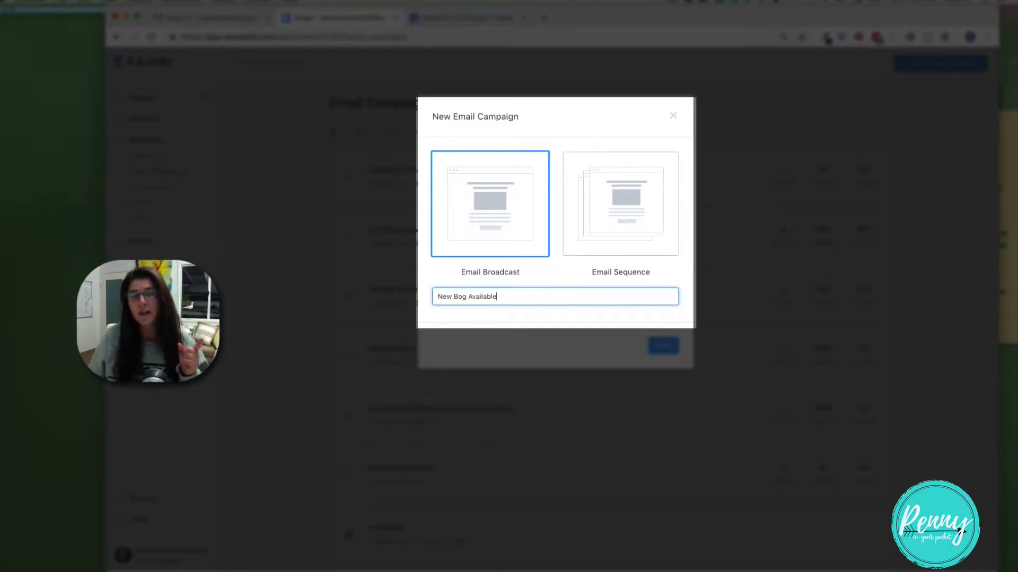
pyautogui.click(667, 346)
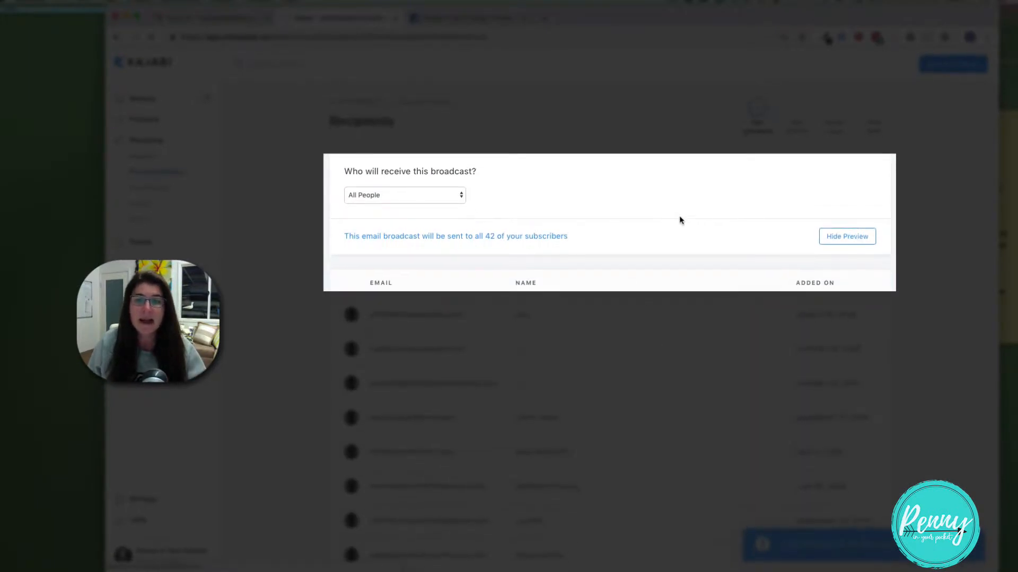
# Hide the recipient preview and limit the broadcast to a custom segment with the filter "Is a member" set to Yes.
pyautogui.click(868, 238)
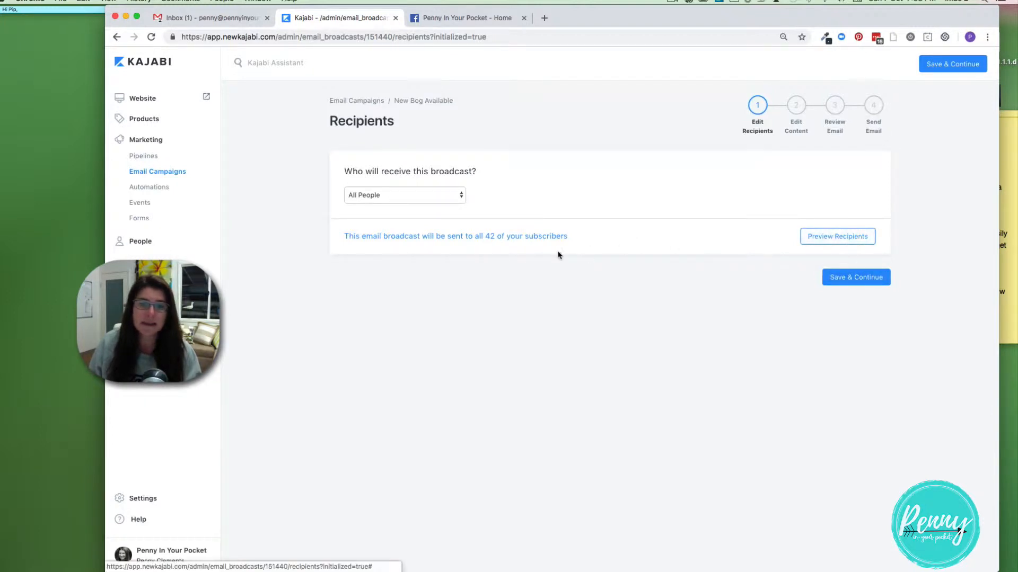
pyautogui.click(409, 197)
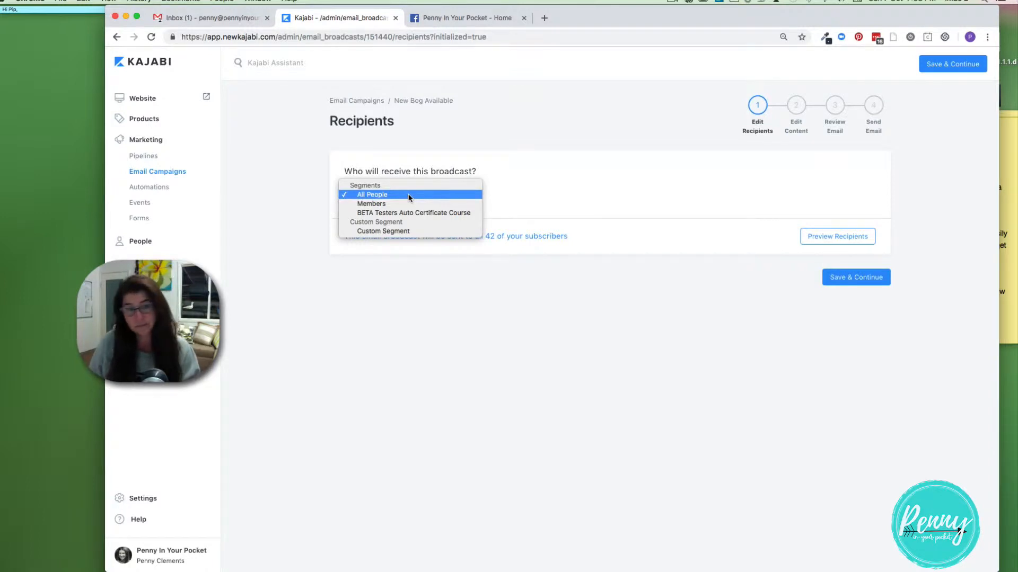
pyautogui.click(396, 232)
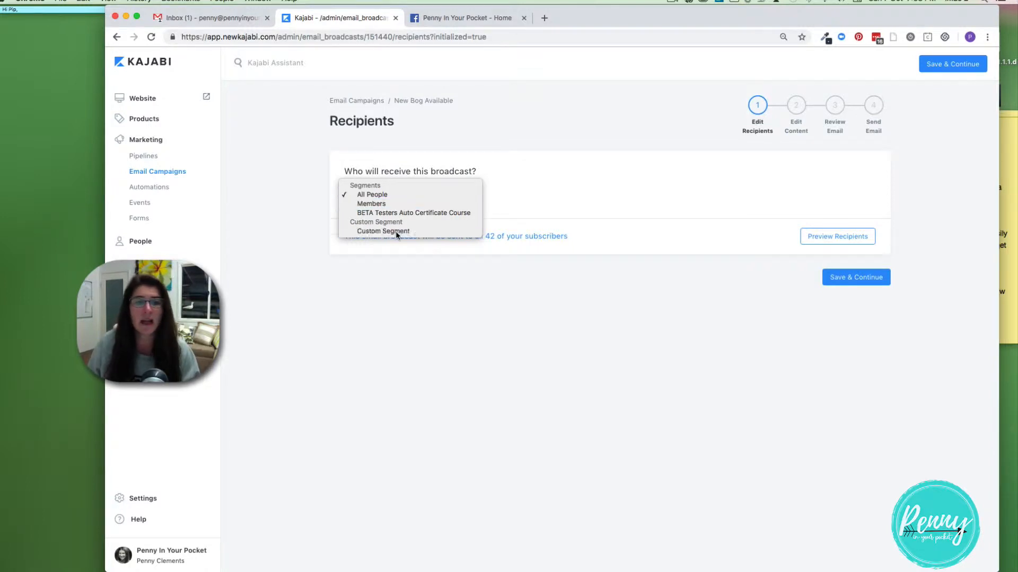
pyautogui.click(530, 198)
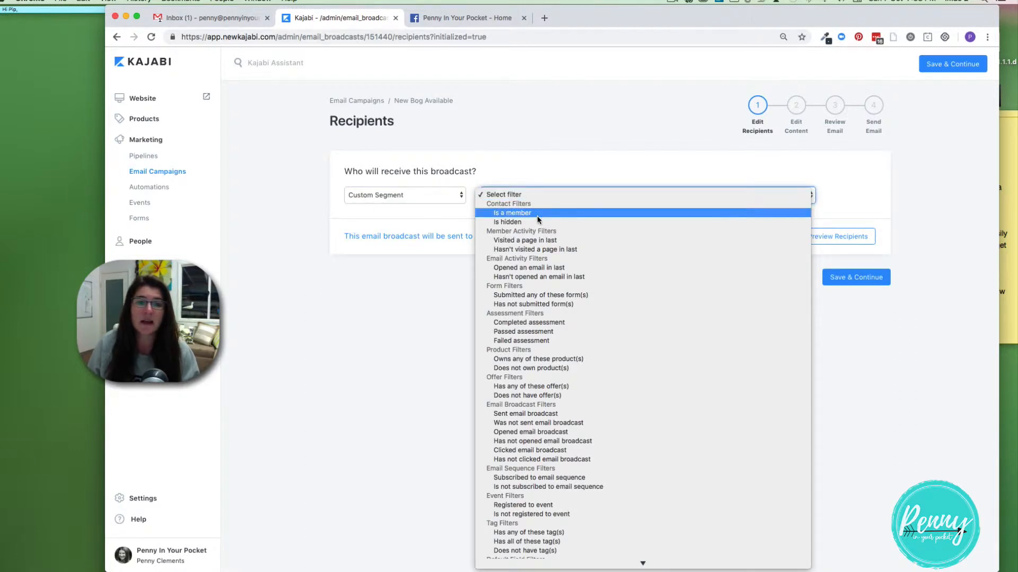
pyautogui.click(537, 215)
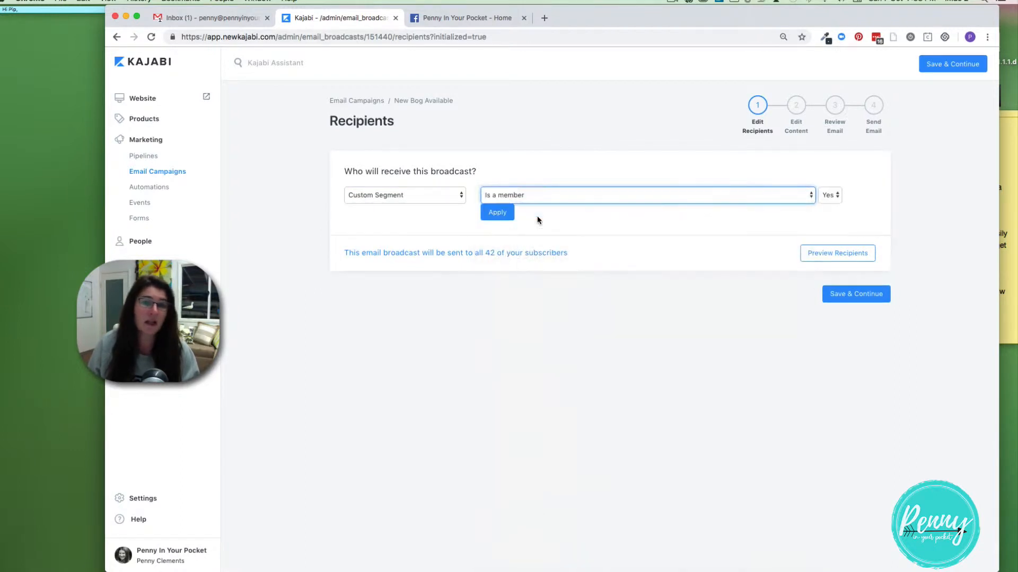
pyautogui.click(499, 215)
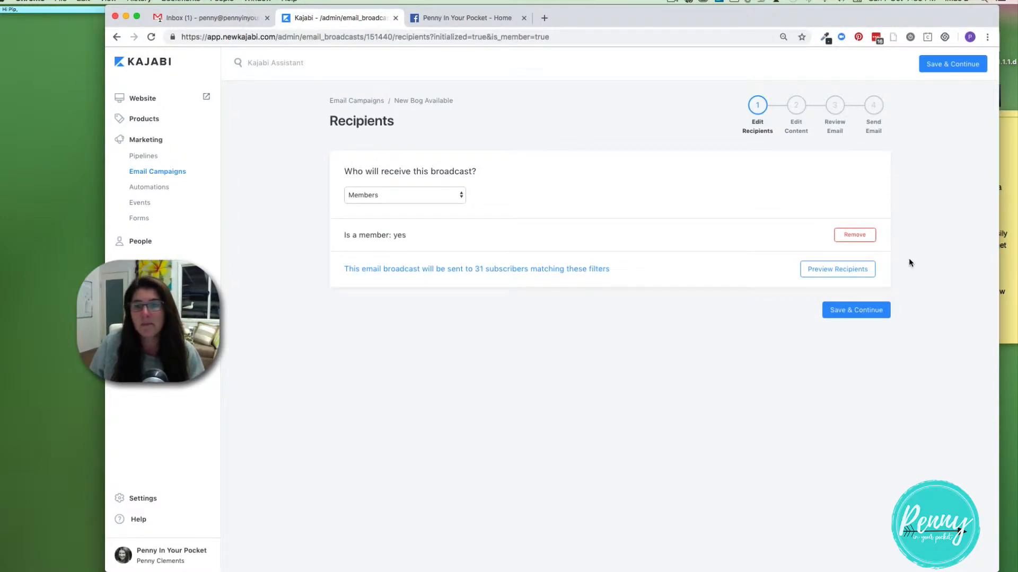
# Review the filters available for a custom segment without adding one, and save the recipients to continue to the email content.
pyautogui.click(427, 195)
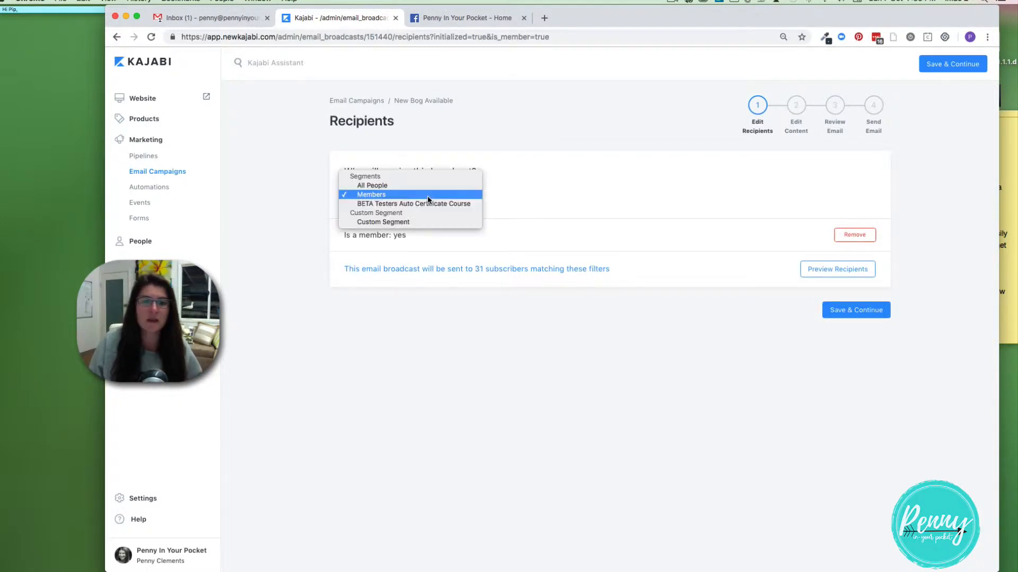
pyautogui.click(414, 221)
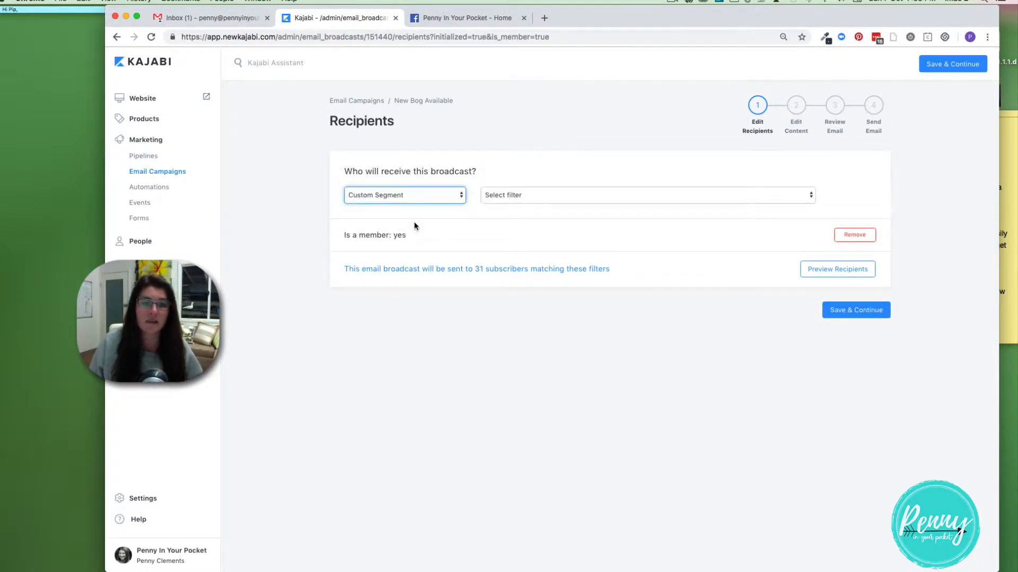
pyautogui.click(512, 198)
pyautogui.scroll(-5, 653, 274)
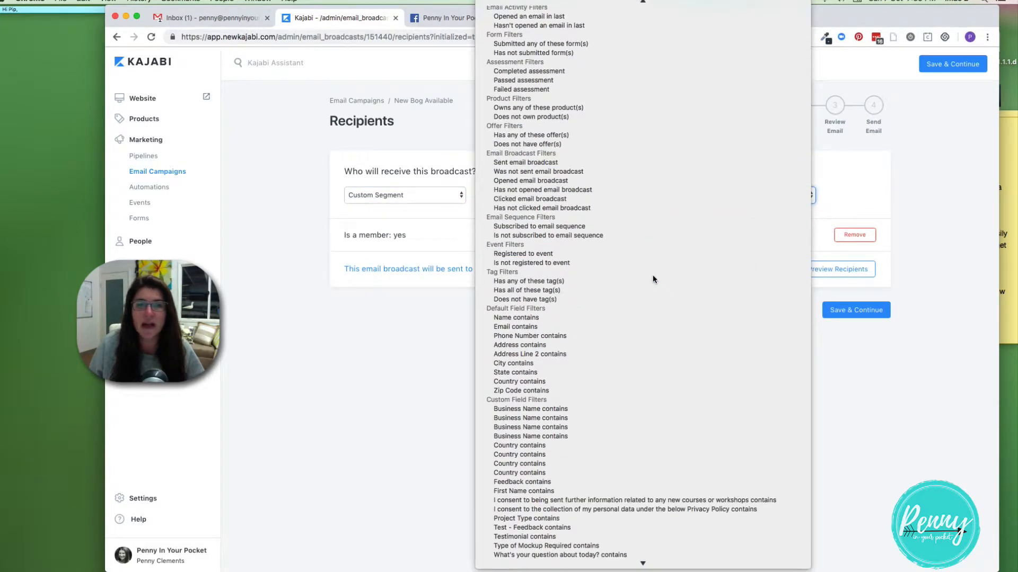
pyautogui.scroll(2, 653, 274)
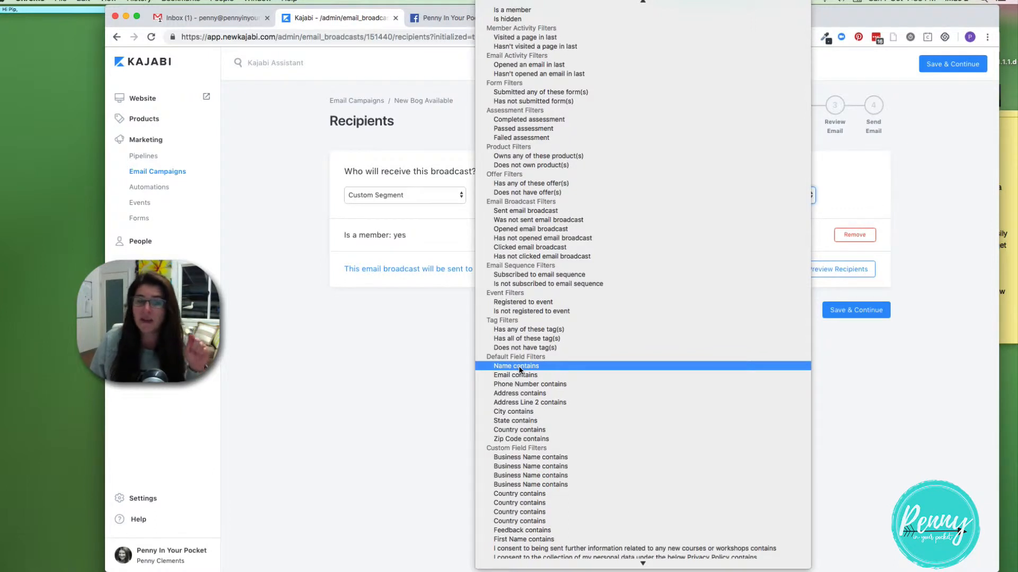
pyautogui.click(431, 246)
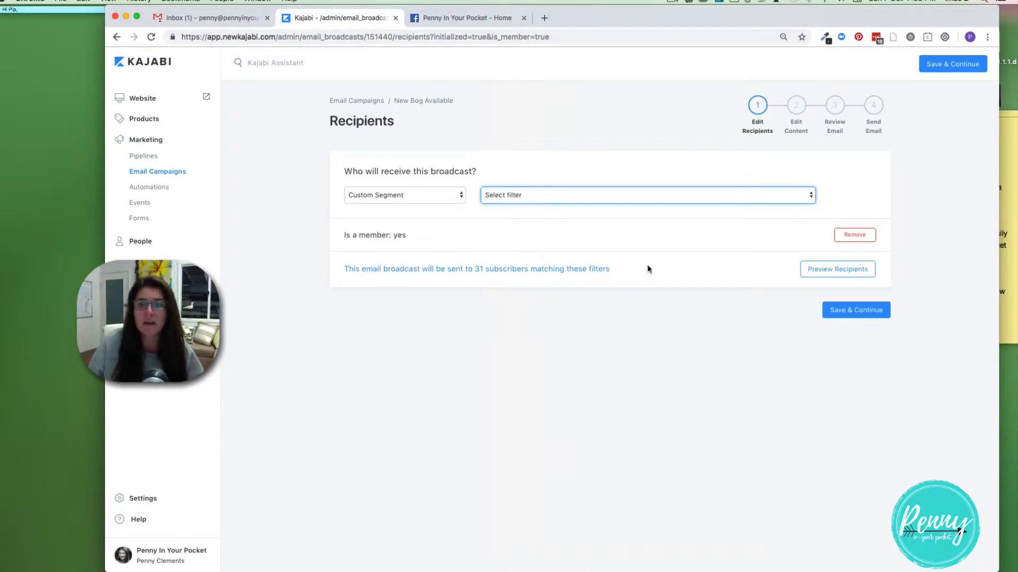
pyautogui.click(859, 311)
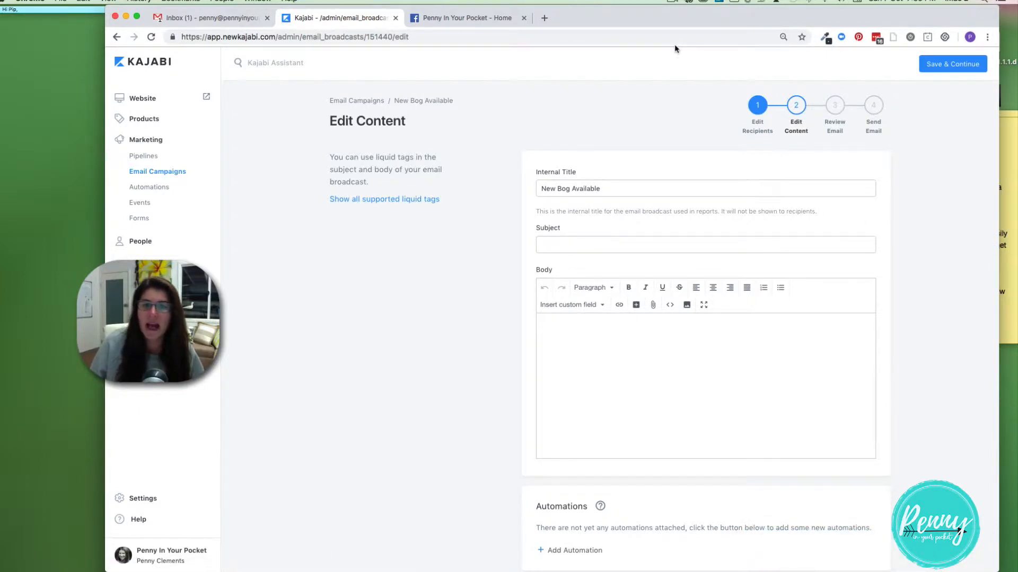
# Copy "⚡Do know how to create a blog in Kajabi? - Quick Tutorial Just For You...." from the sticky note into the email subject.
pyautogui.moveTo(681, 19); pyautogui.dragTo(649, 19)
pyautogui.click(1001, 160)
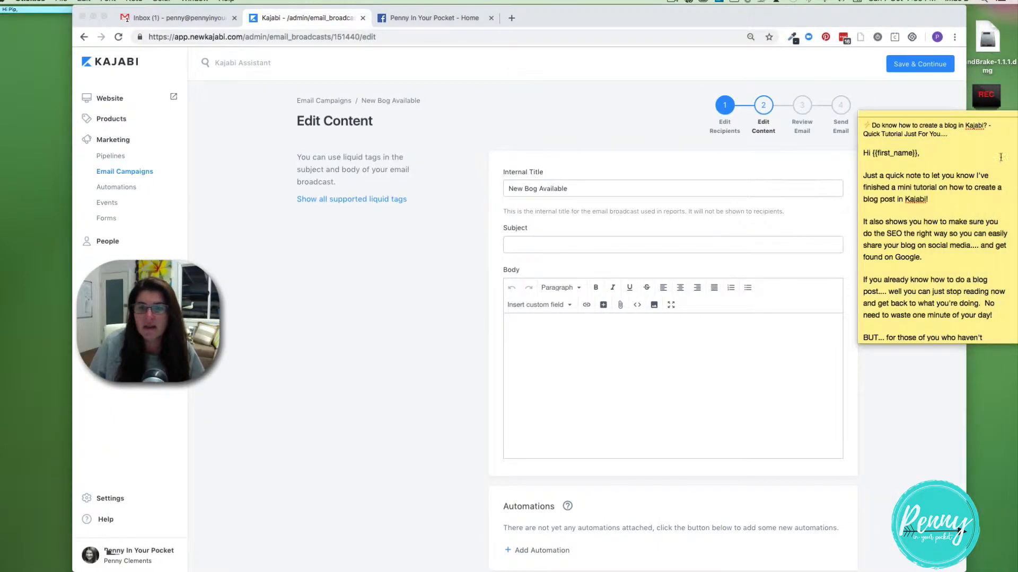
pyautogui.moveTo(949, 134); pyautogui.dragTo(860, 128)
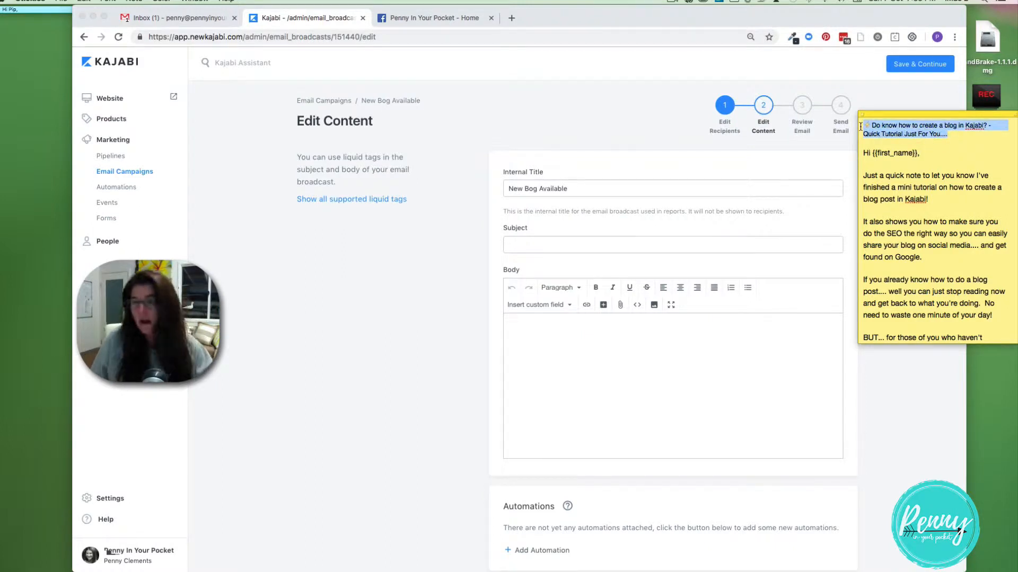
pyautogui.press('super+c')
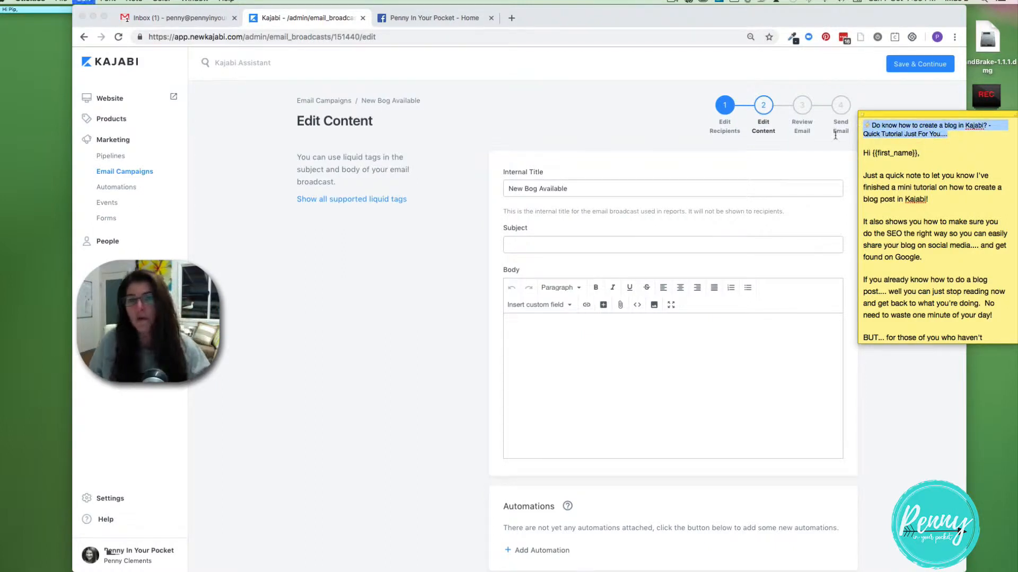
pyautogui.click(591, 244)
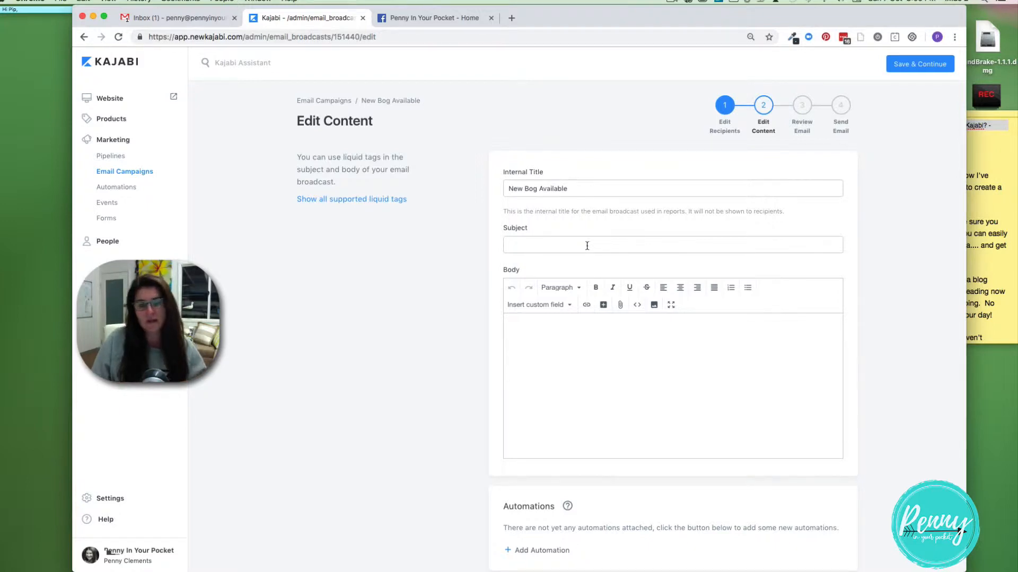
pyautogui.click(587, 245)
pyautogui.press('super+v')
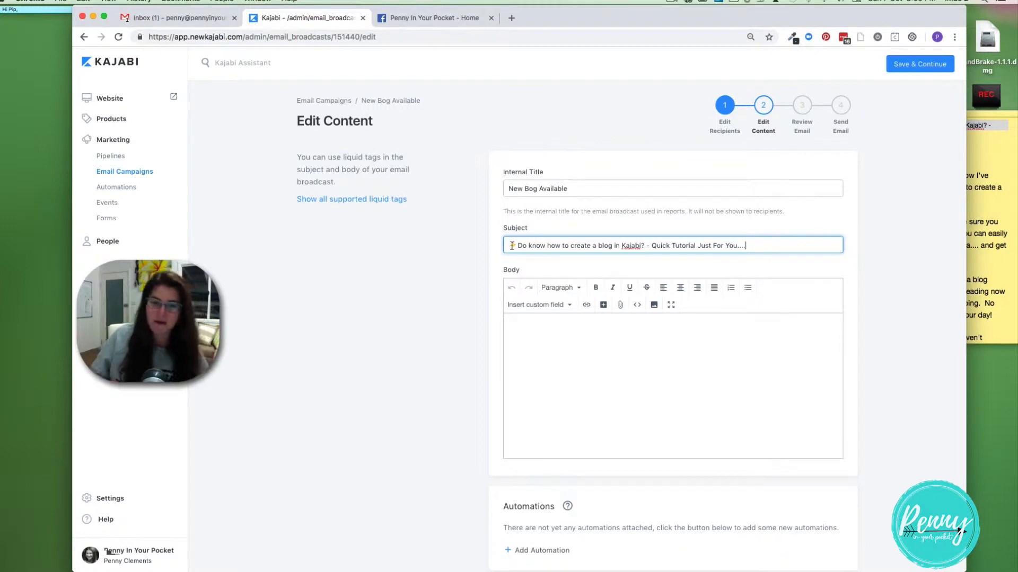
pyautogui.click(81, 2)
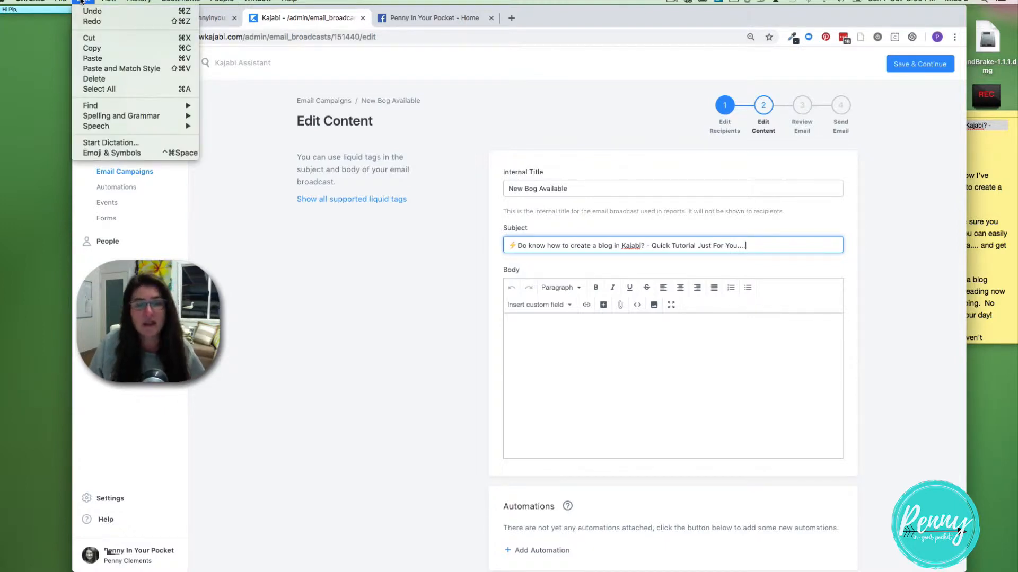
pyautogui.click(81, 2)
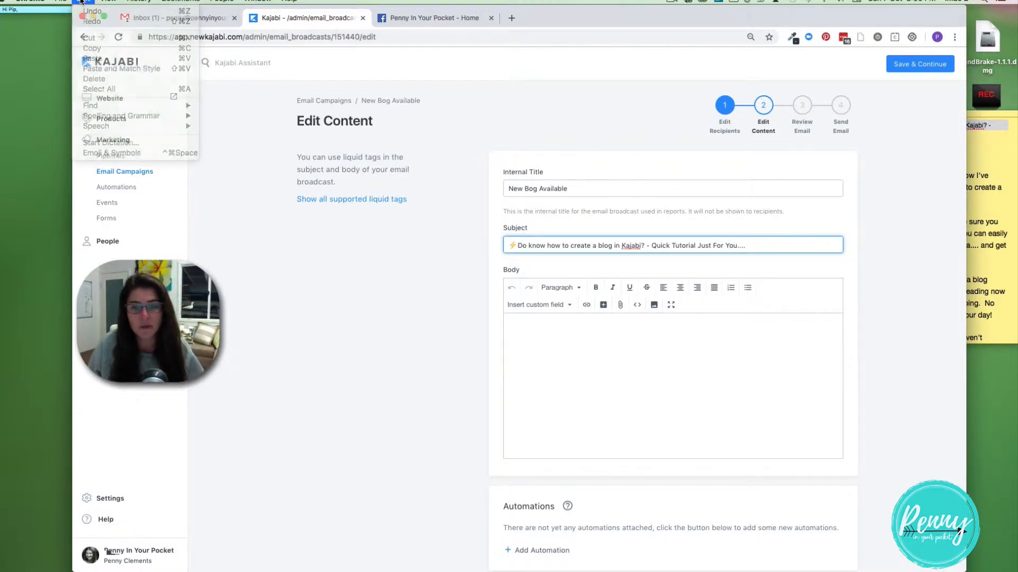
# Copy the email text from the sticky note, from the {{first_name}} greeting to the signature links, into the broadcast's body.
pyautogui.click(987, 261)
pyautogui.moveTo(863, 153)
pyautogui.mouseDown()
pyautogui.moveTo(884, 272)
pyautogui.moveTo(882, 382)
pyautogui.mouseUp()
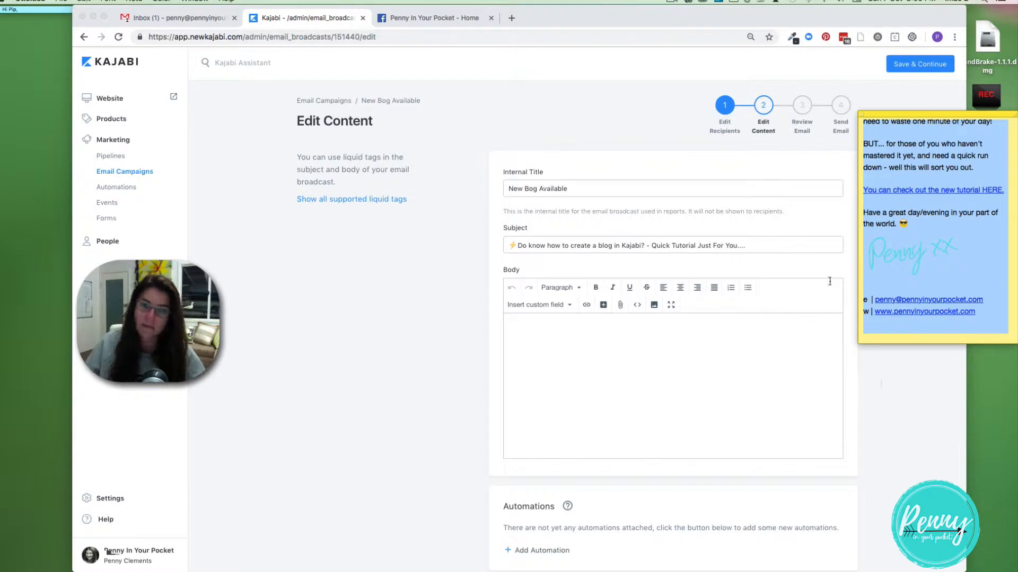
pyautogui.click(694, 335)
pyautogui.click(679, 337)
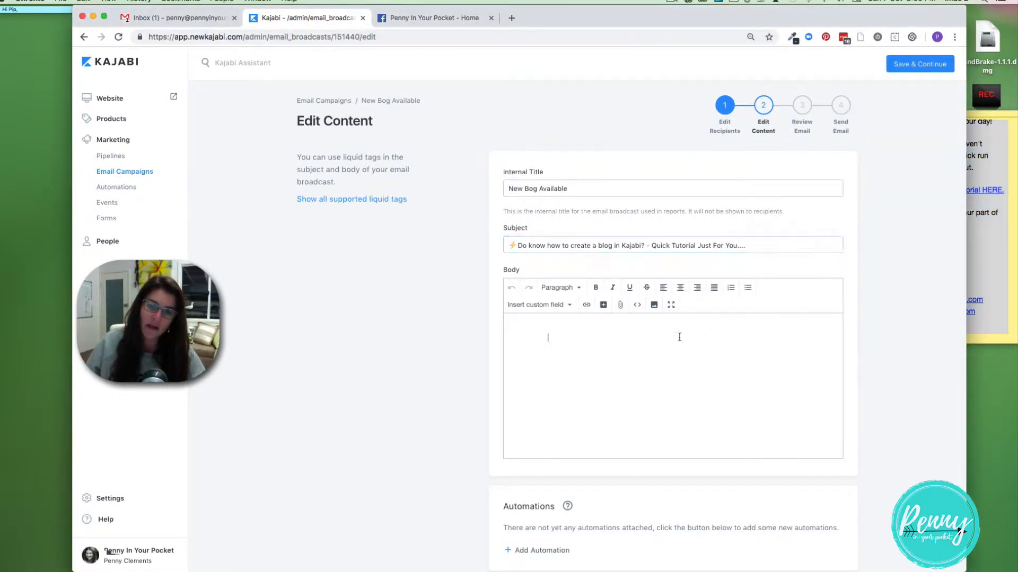
pyautogui.press('super+v')
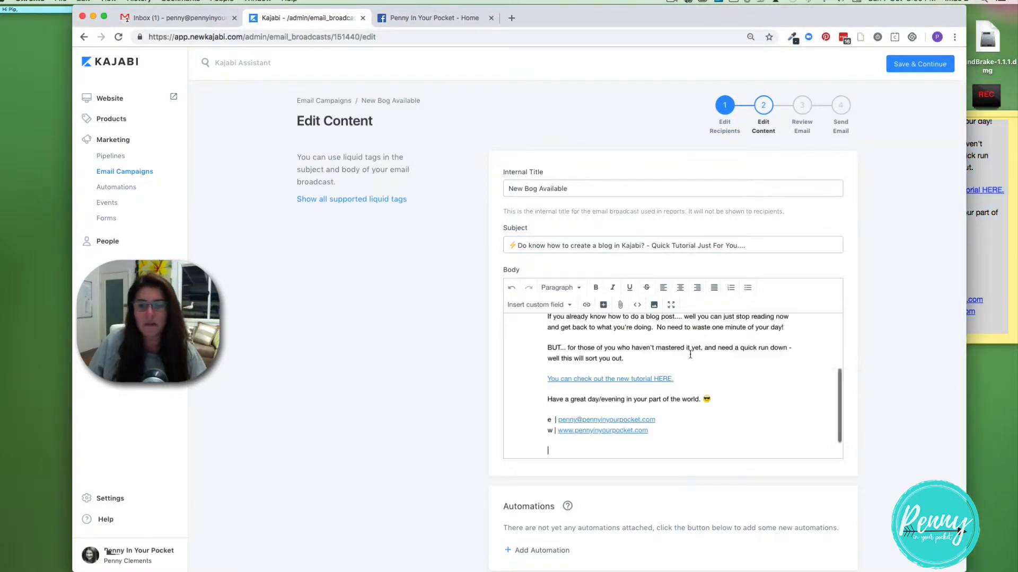
# Replace the {{first_name}} tag in the email greeting with the First Name custom field, after looking through the available custom fields.
pyautogui.scroll(5, 693, 352)
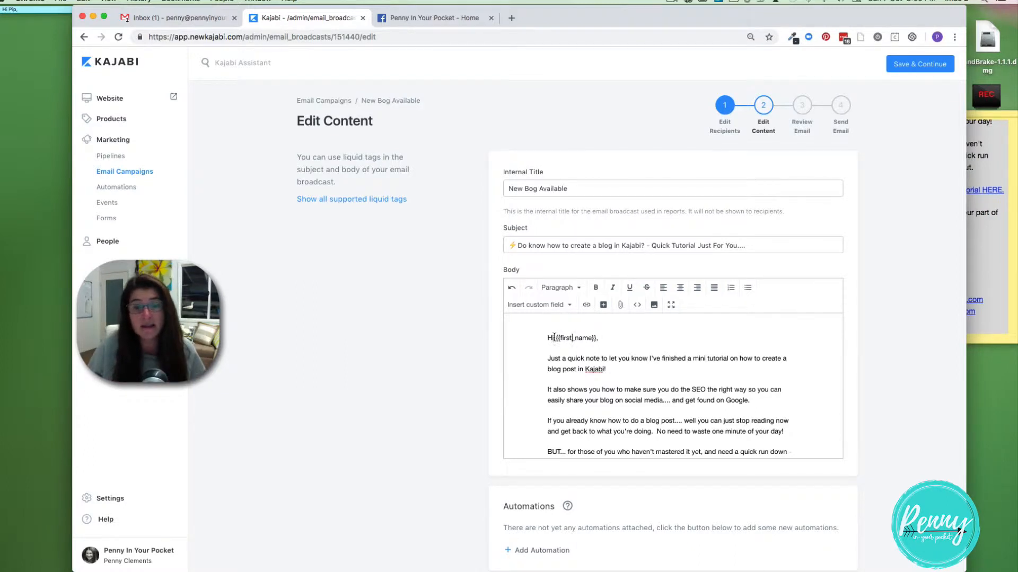
pyautogui.moveTo(554, 338); pyautogui.dragTo(596, 338)
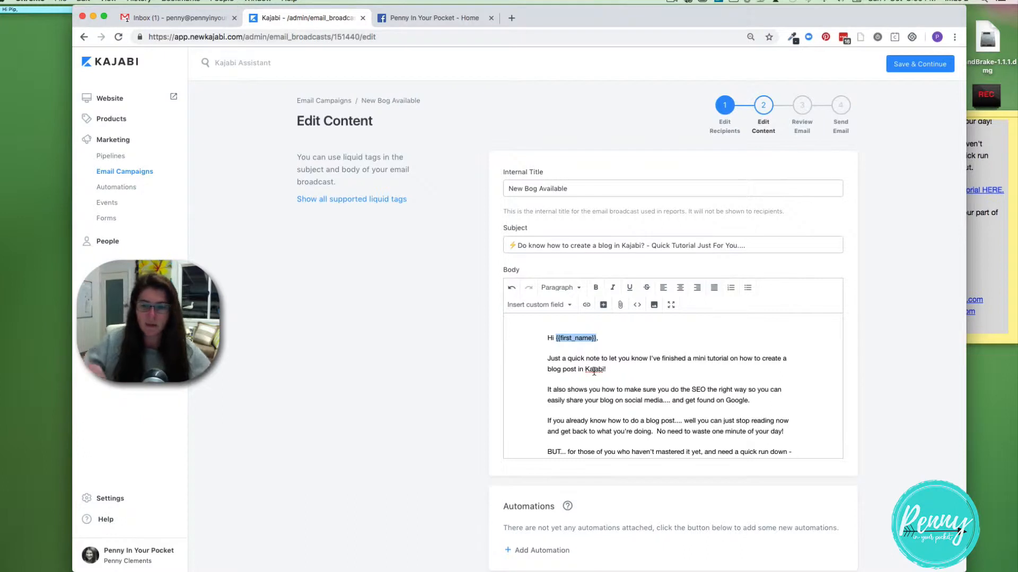
pyautogui.click(568, 306)
pyautogui.scroll(-1, 592, 373)
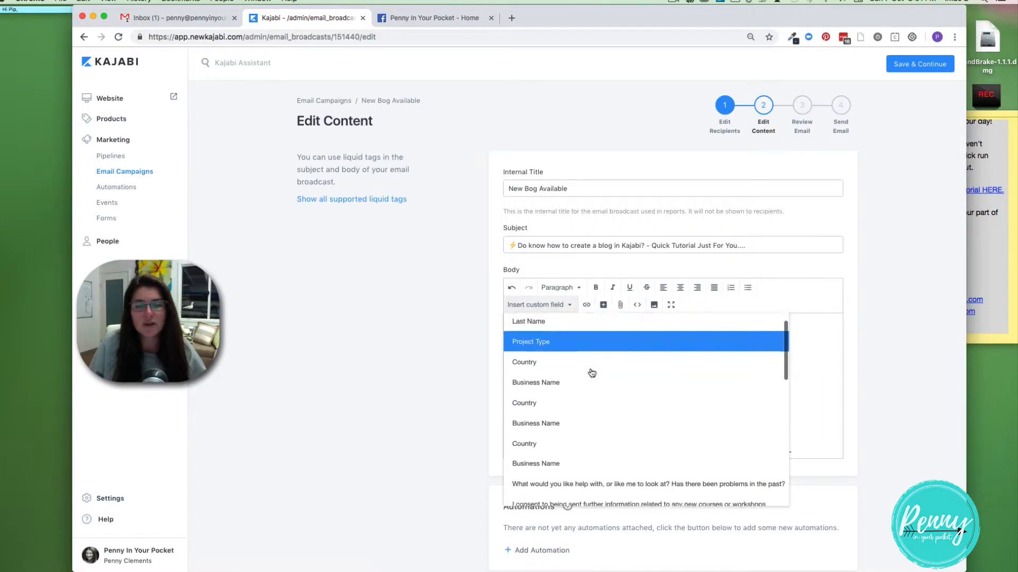
pyautogui.scroll(-10, 592, 373)
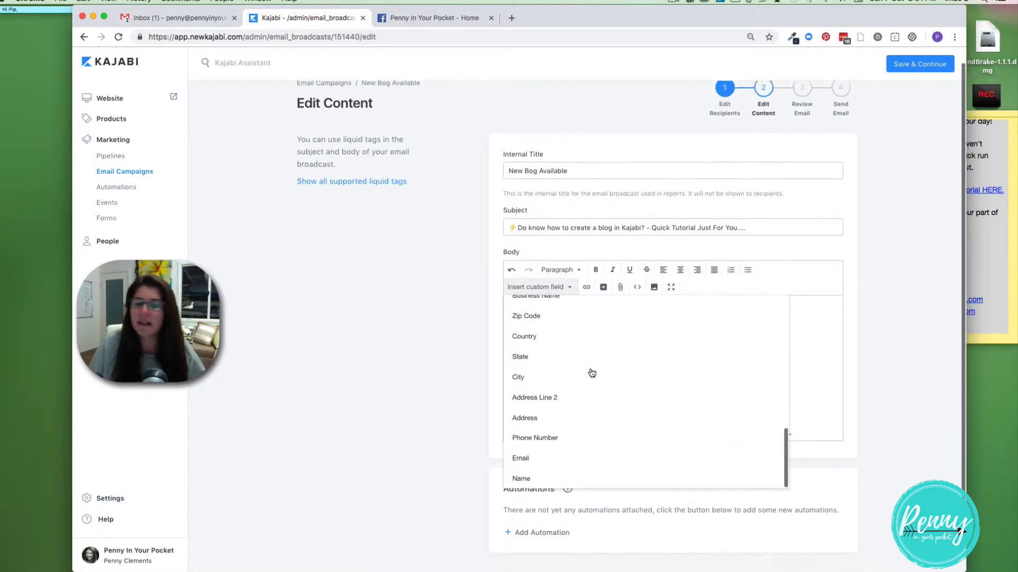
pyautogui.scroll(-1, 592, 374)
pyautogui.scroll(9, 592, 373)
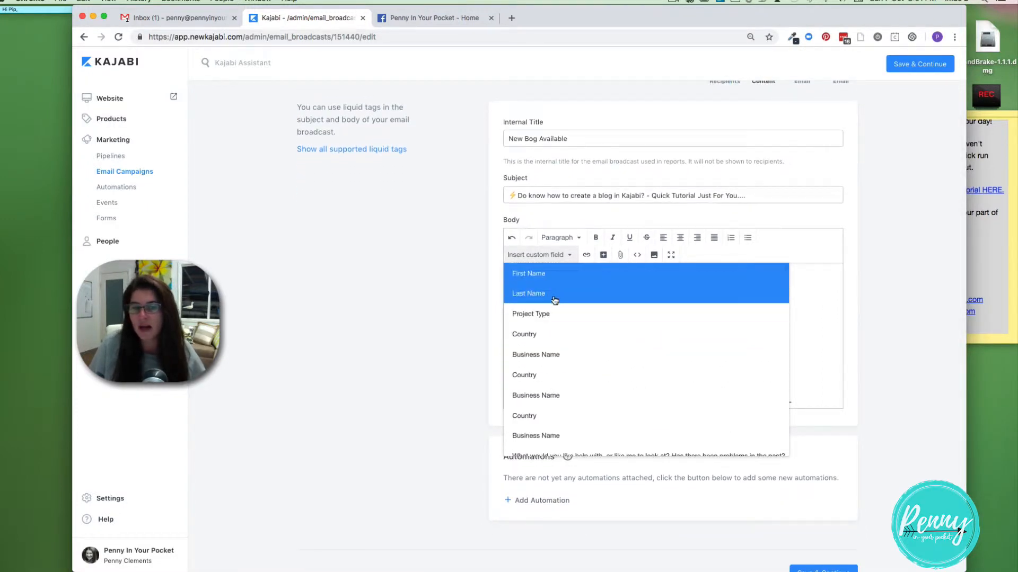
pyautogui.click(528, 277)
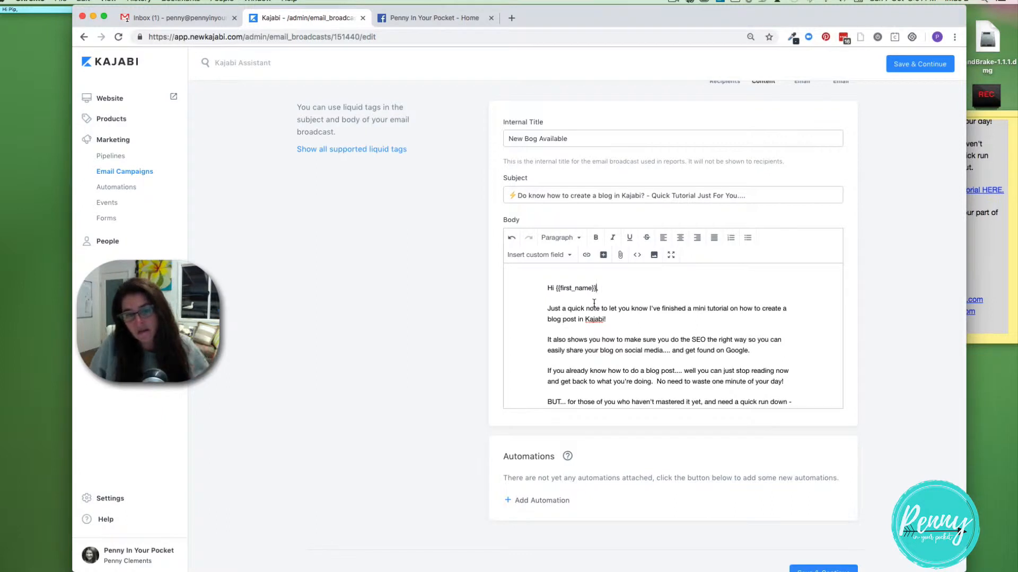
# Read through the email body and select the line "You can check out the new tutorial HERE.".
pyautogui.scroll(-2, 643, 316)
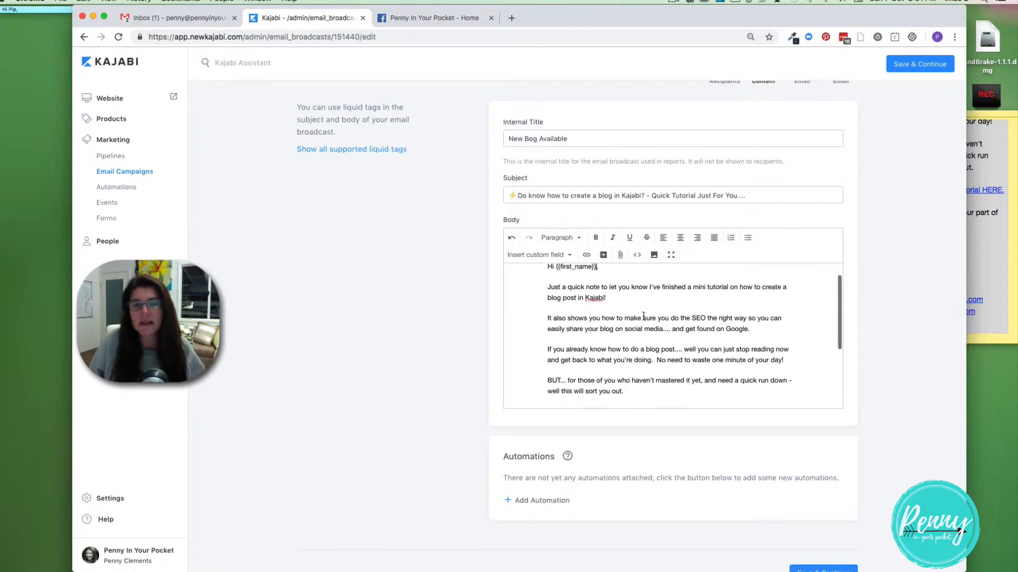
pyautogui.scroll(-5, 643, 316)
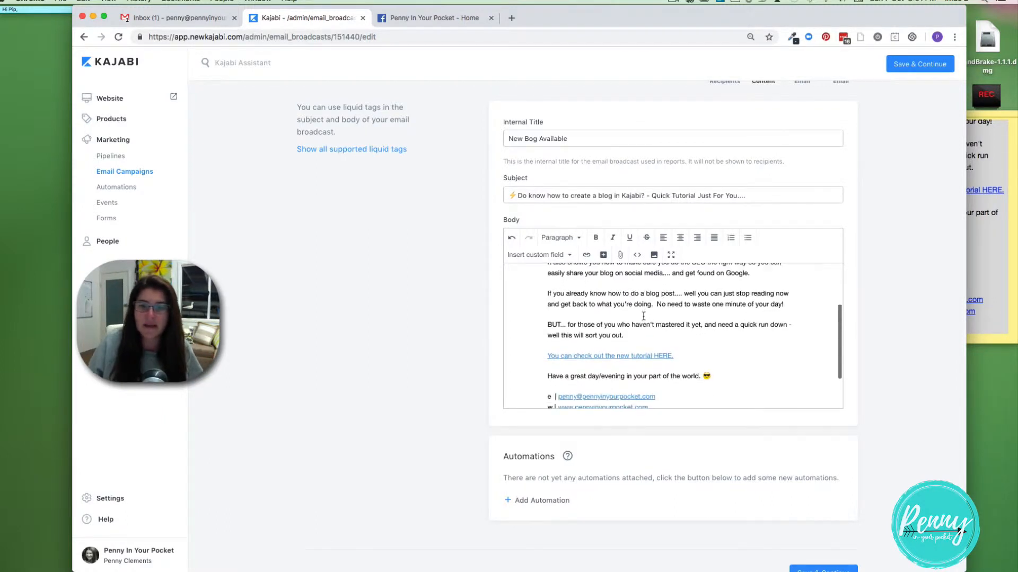
pyautogui.scroll(4, 643, 316)
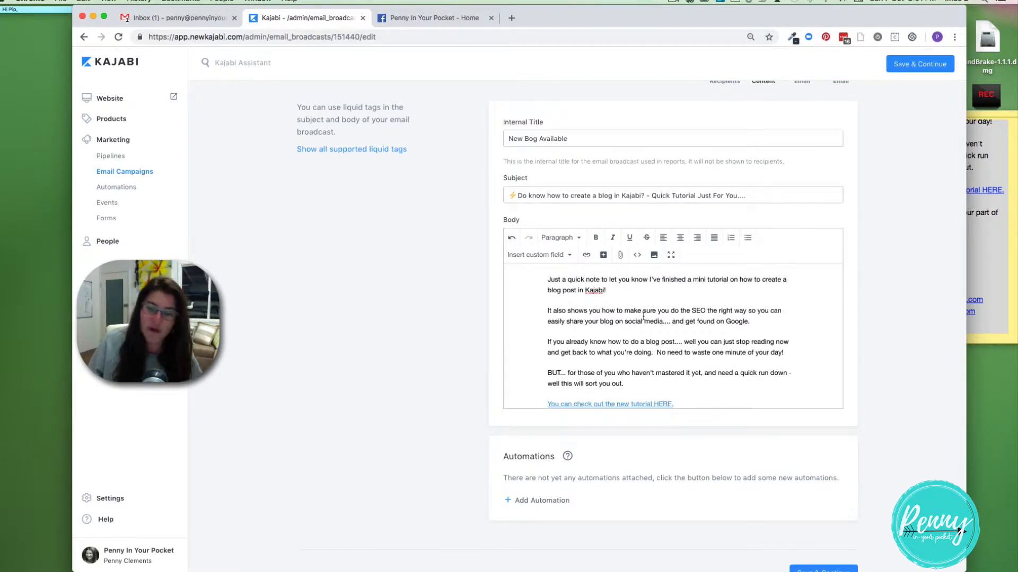
pyautogui.scroll(-7, 643, 316)
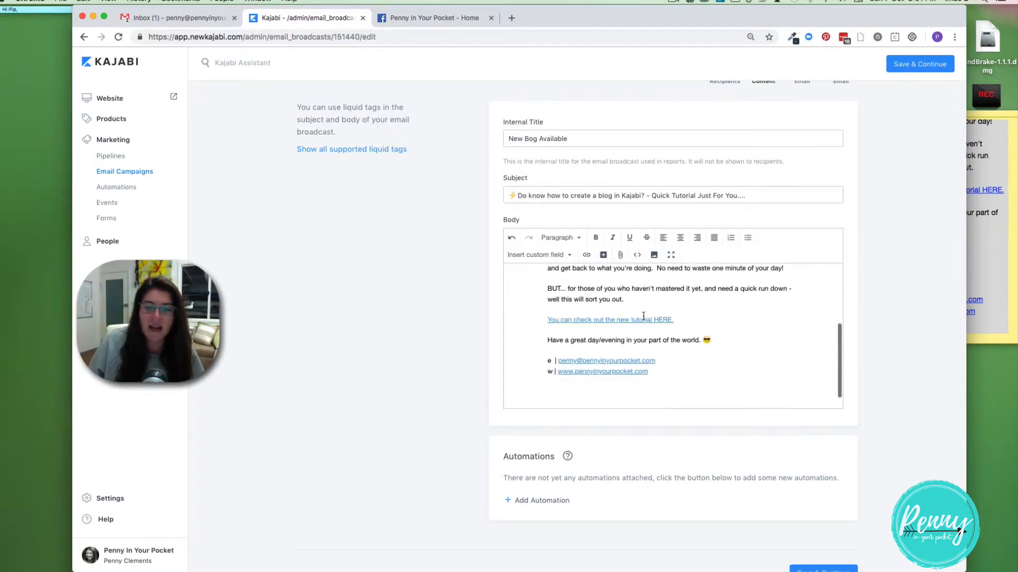
pyautogui.click(607, 322)
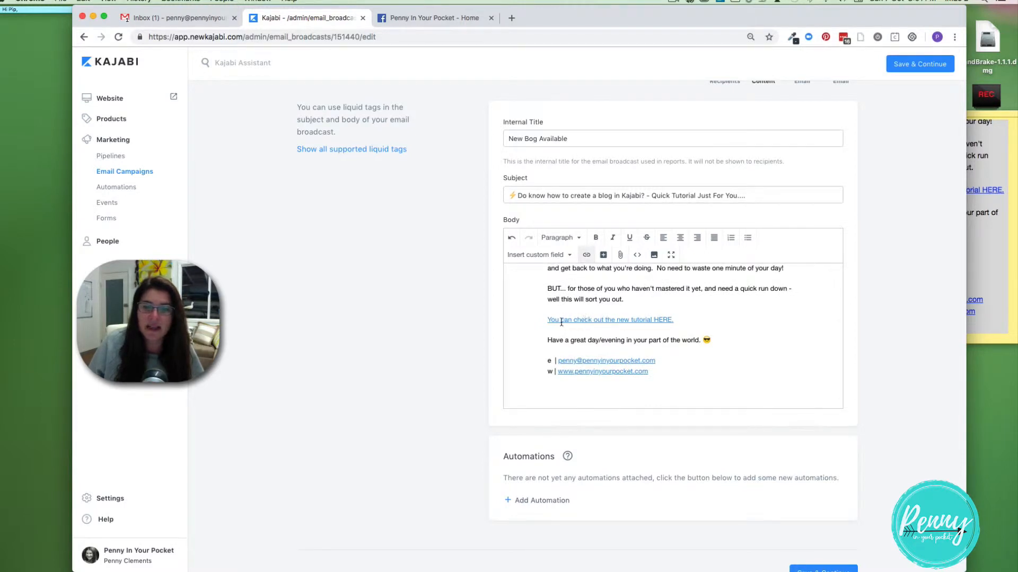
pyautogui.moveTo(547, 321); pyautogui.dragTo(673, 318)
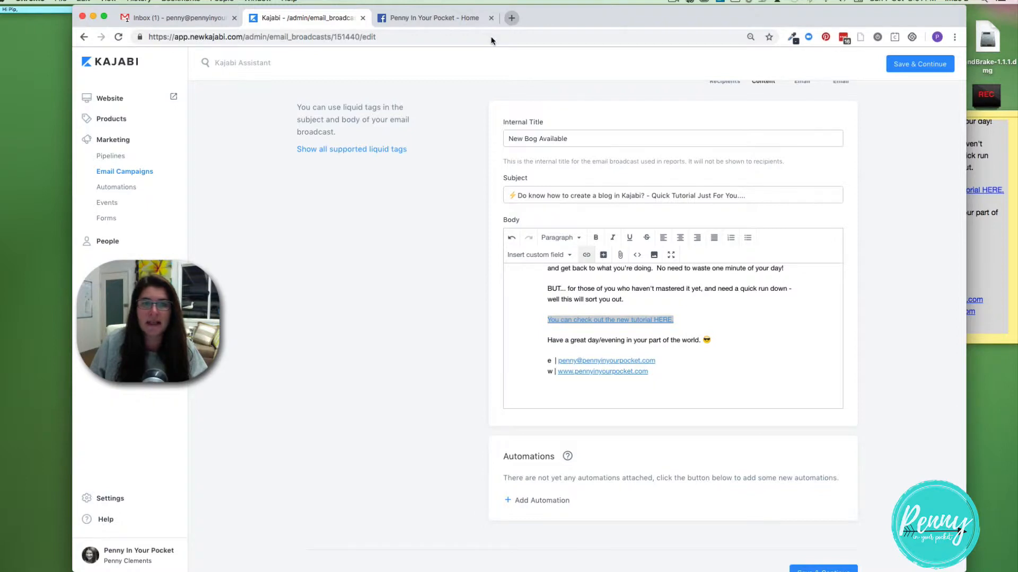
# Open pennyinyourpocket.com in a new browser tab and copy the address of the blog post "How To Do A Blog In Kajabi - and do the SEO as well!".
pyautogui.press('super+t')
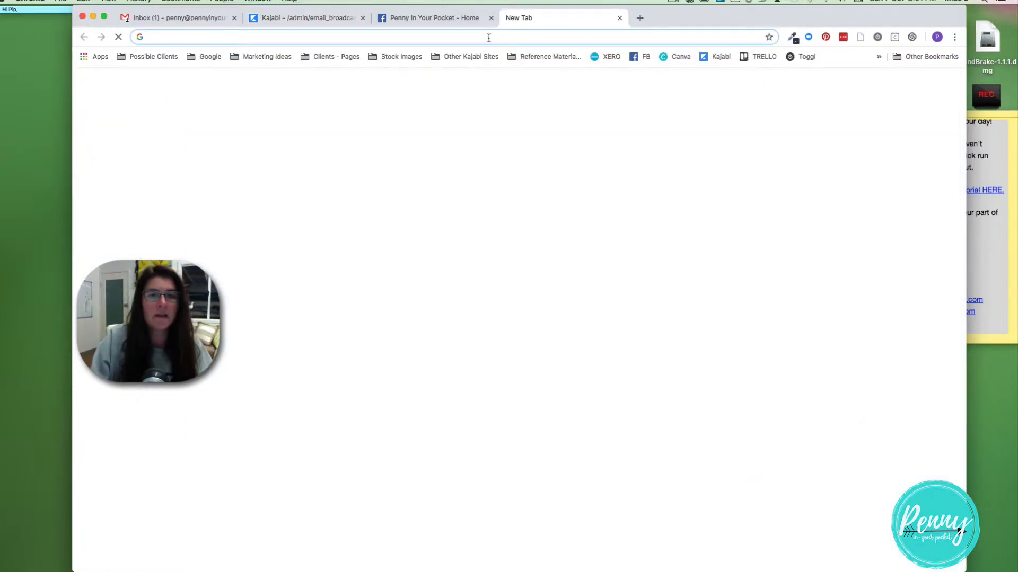
pyautogui.write('pennyinyourpocket.com')
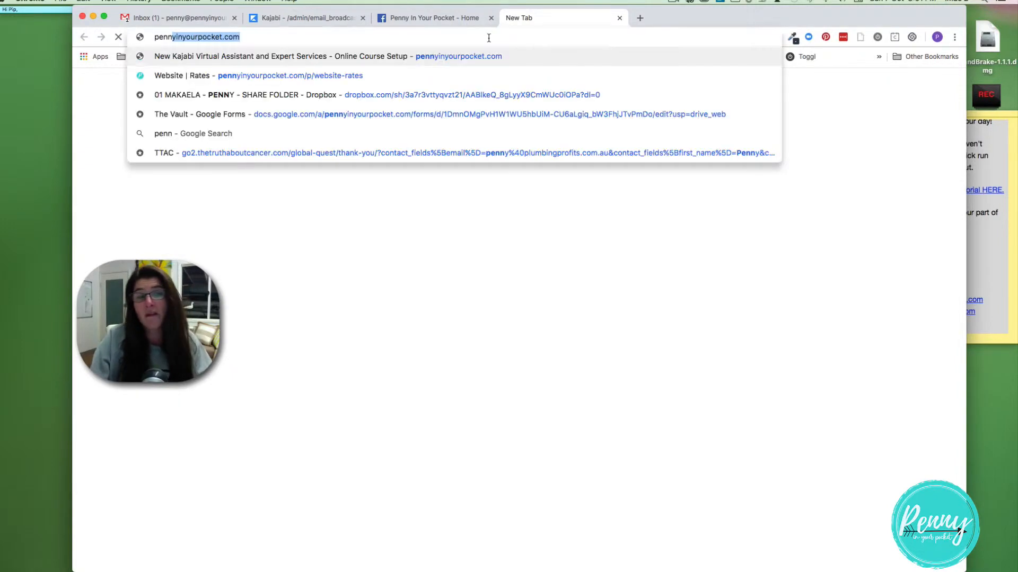
pyautogui.press('Return')
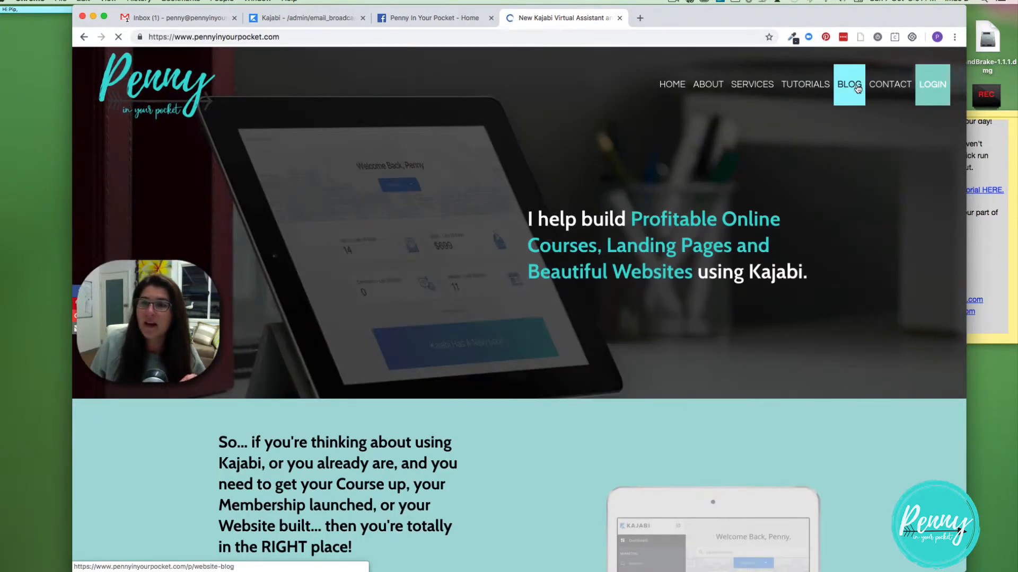
pyautogui.click(857, 88)
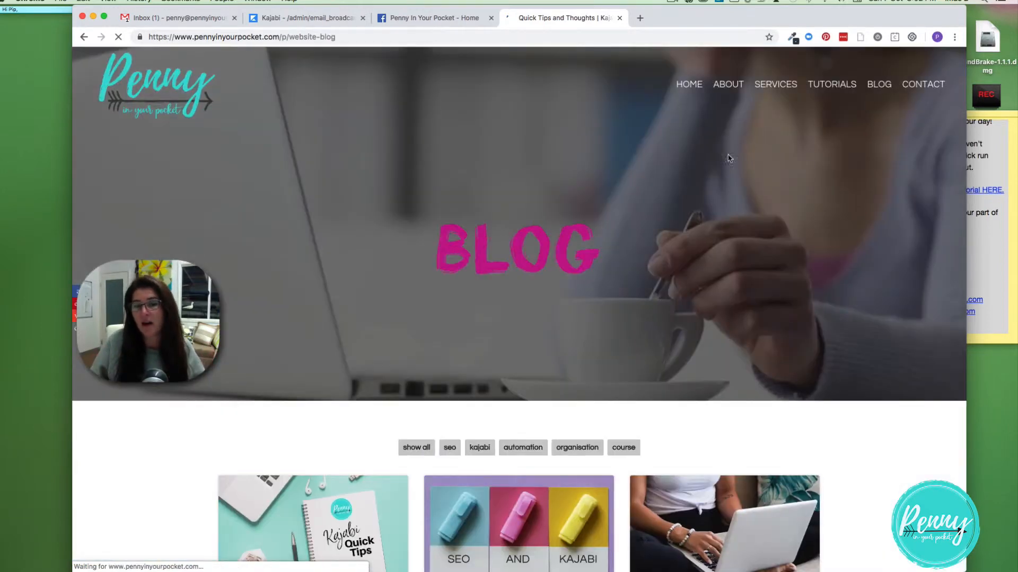
pyautogui.scroll(-5, 663, 193)
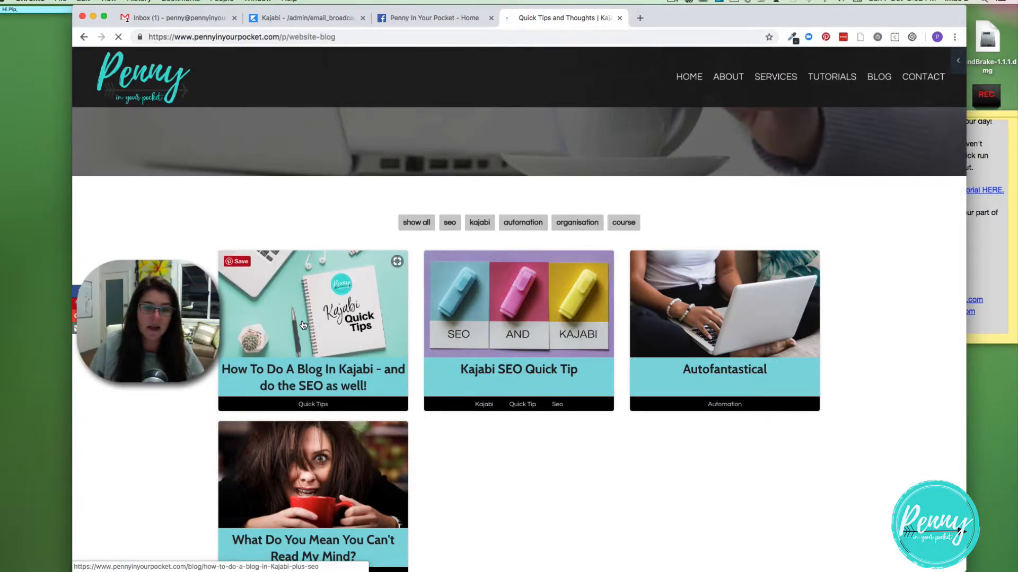
pyautogui.click(303, 325)
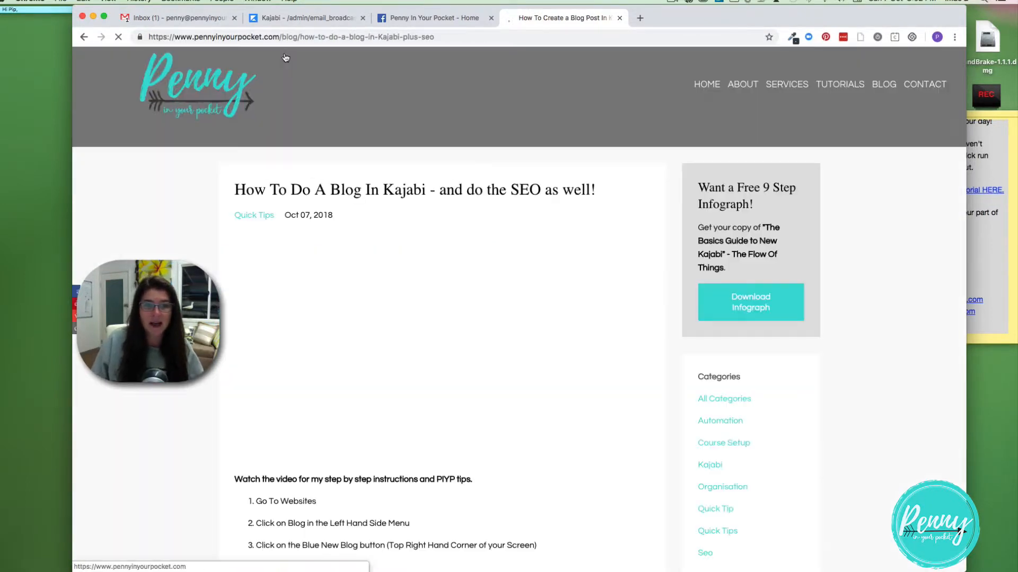
pyautogui.click(289, 37)
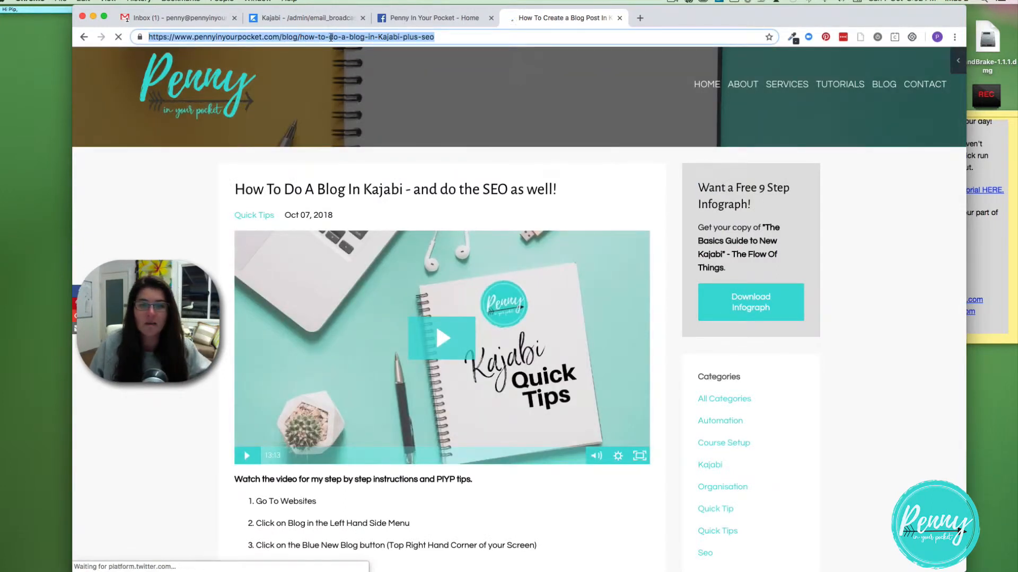
pyautogui.press('super+c')
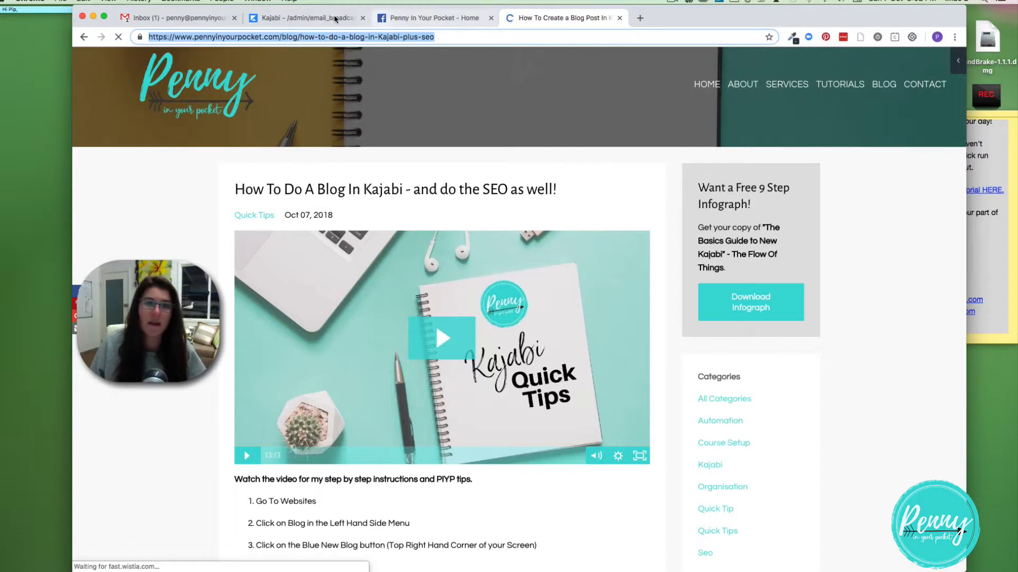
# Back in the Kajabi broadcast, replace the URL of the "You can check out the new tutorial HERE." link with the copied blog post address.
pyautogui.click(305, 17)
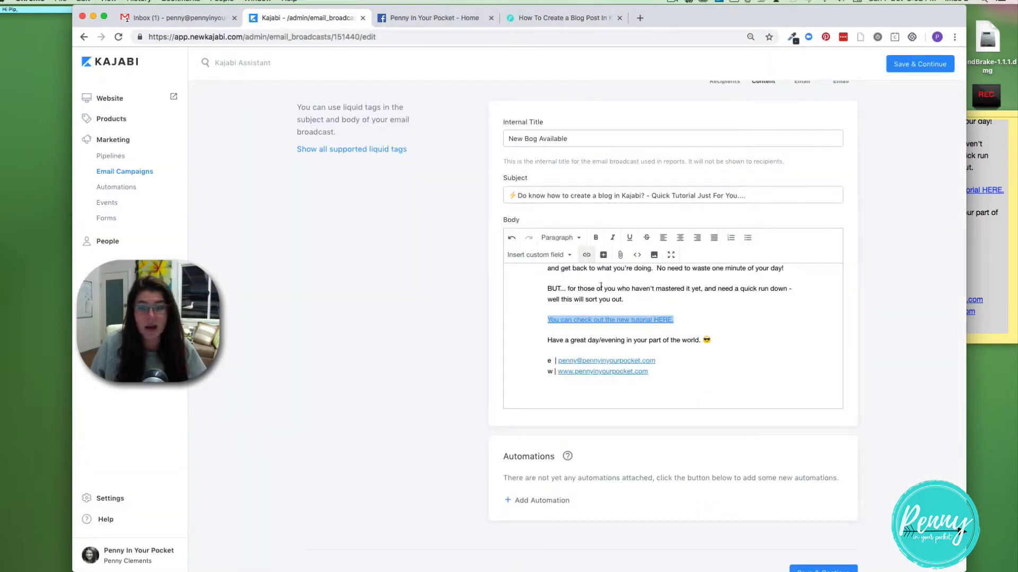
pyautogui.click(600, 319)
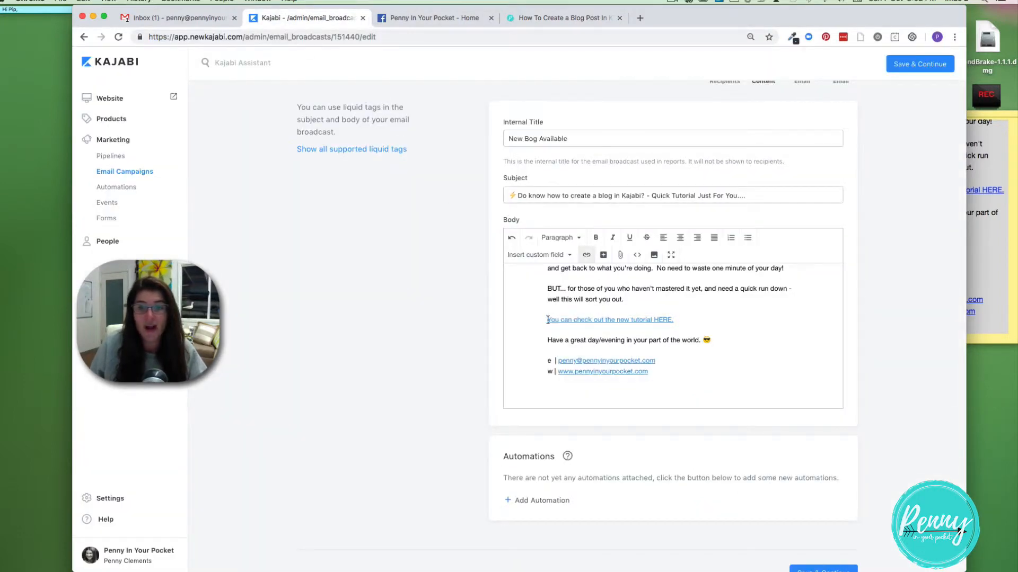
pyautogui.moveTo(547, 320); pyautogui.dragTo(675, 320)
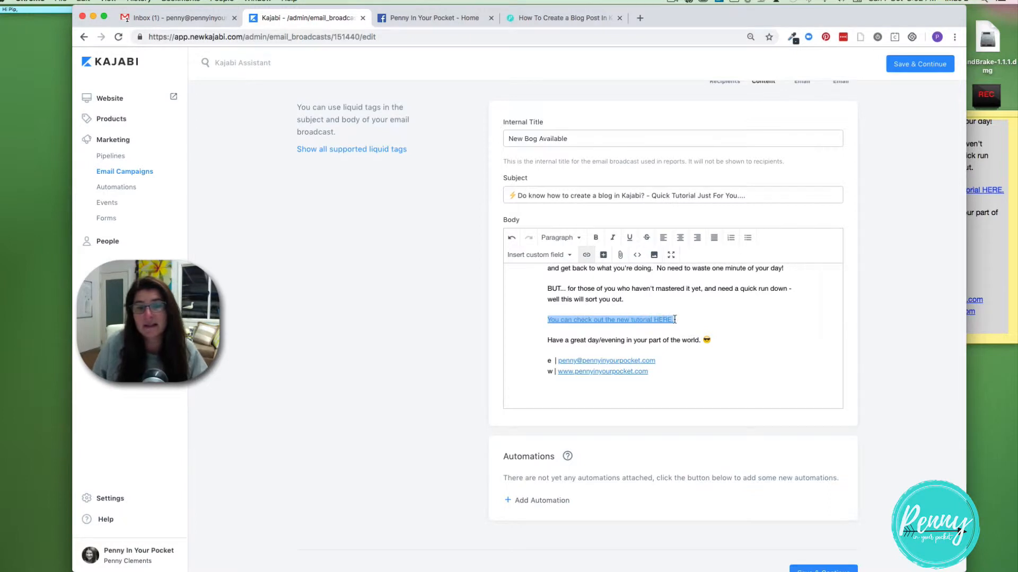
pyautogui.click(587, 256)
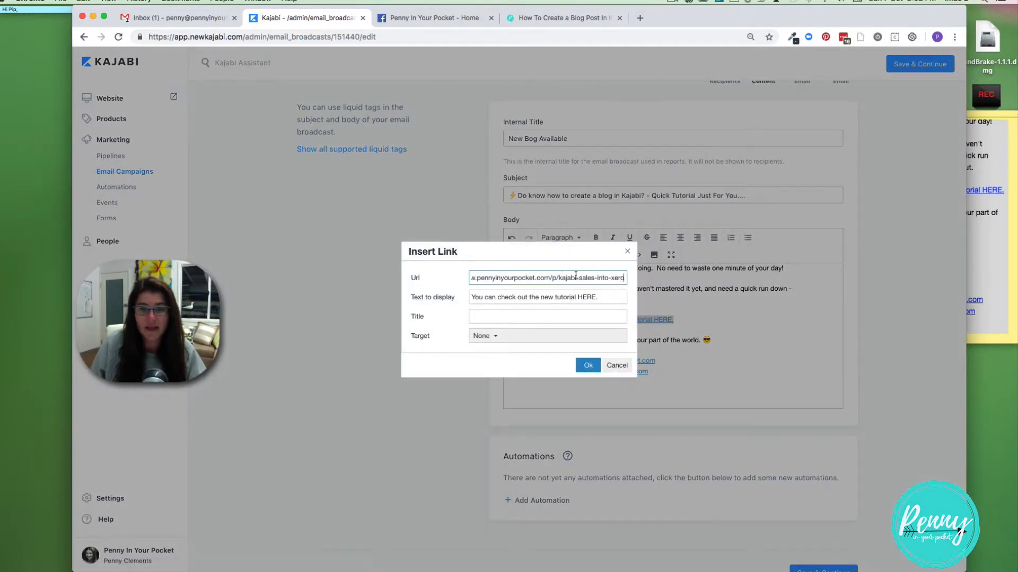
pyautogui.tripleClick(571, 278)
pyautogui.hotkey('ctrl', 'v')
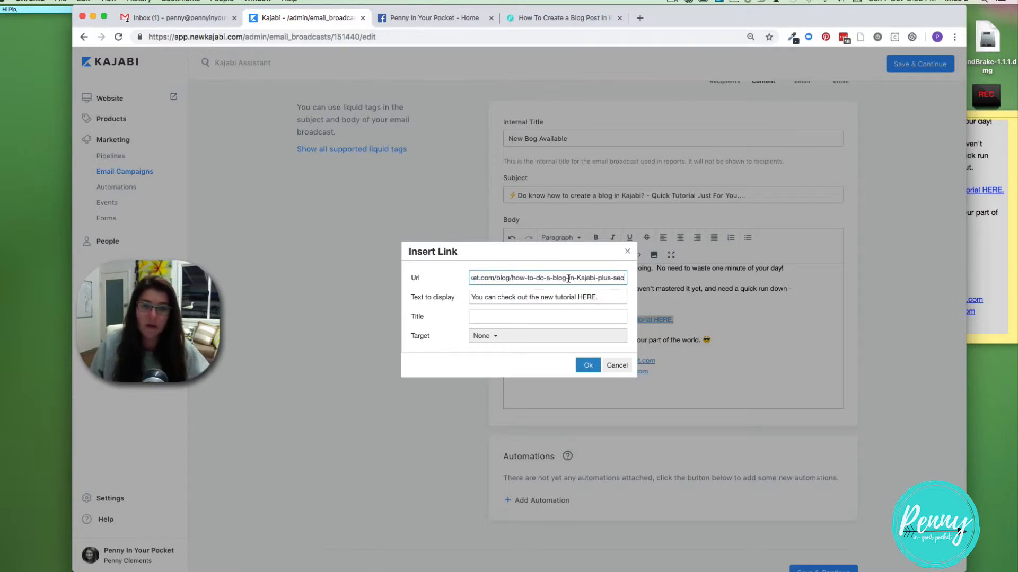
# Change the link's display text to "You can check out the mini tutorial HERE.", set its target to New Window and apply the link.
pyautogui.click(521, 298)
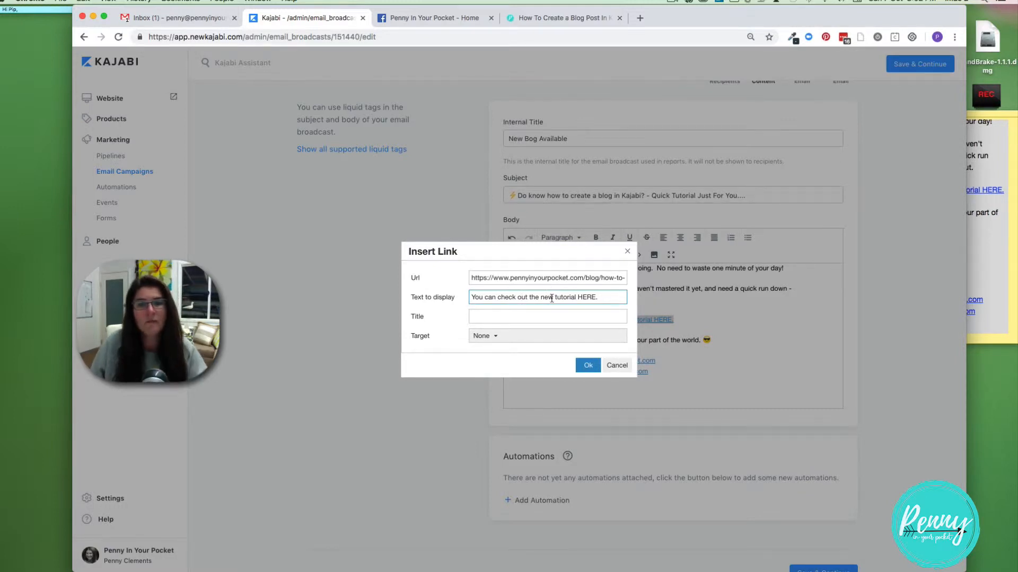
pyautogui.moveTo(540, 297); pyautogui.dragTo(577, 297)
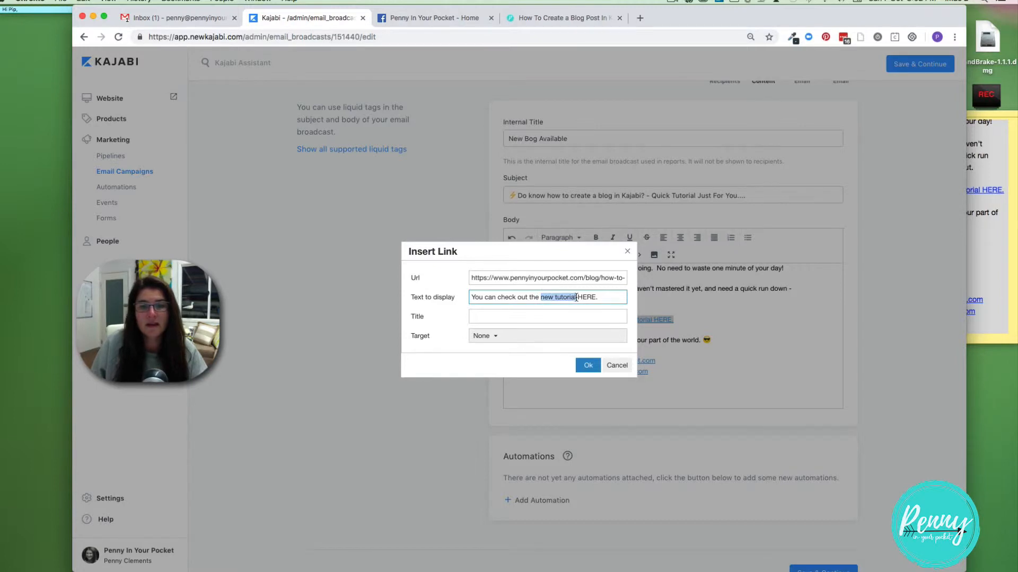
pyautogui.write('mn')
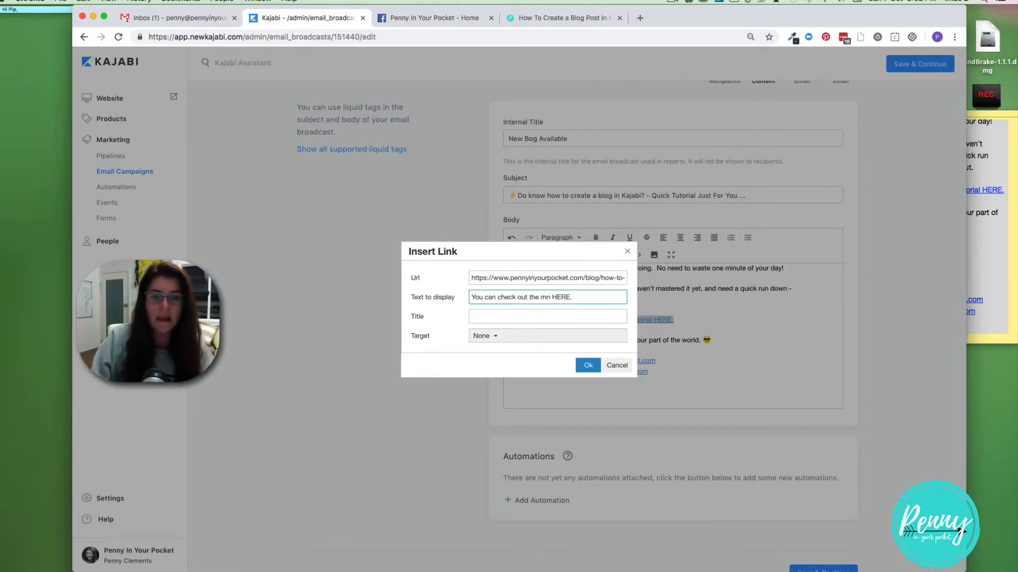
pyautogui.press('BackSpace')
pyautogui.write('ini')
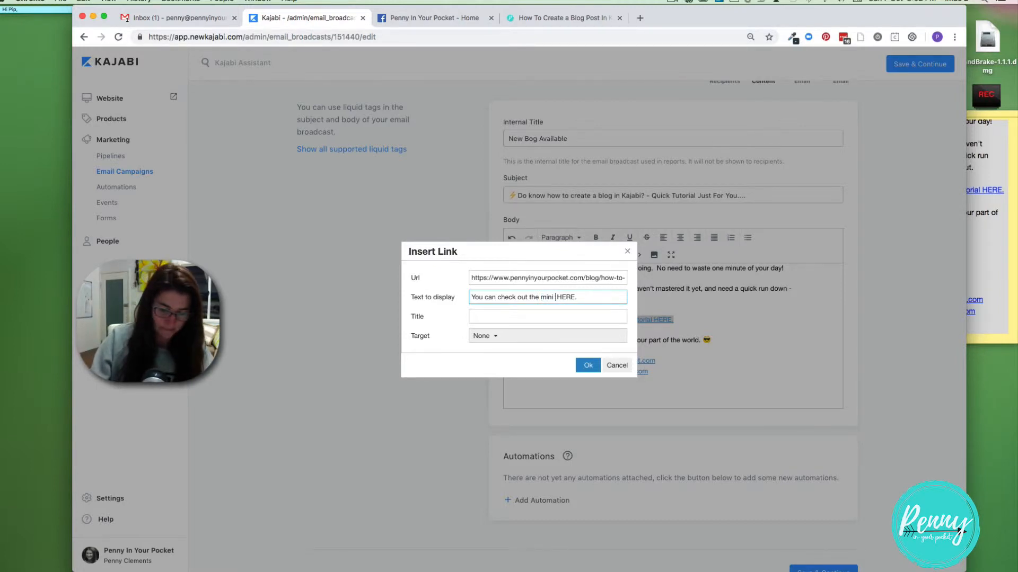
pyautogui.write(' tutorial')
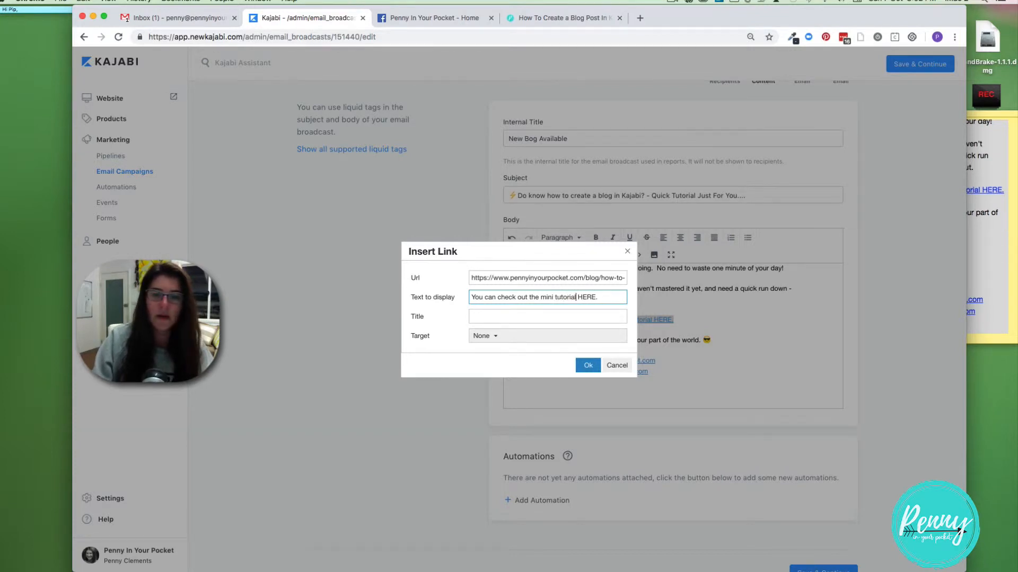
pyautogui.click(503, 340)
pyautogui.click(497, 373)
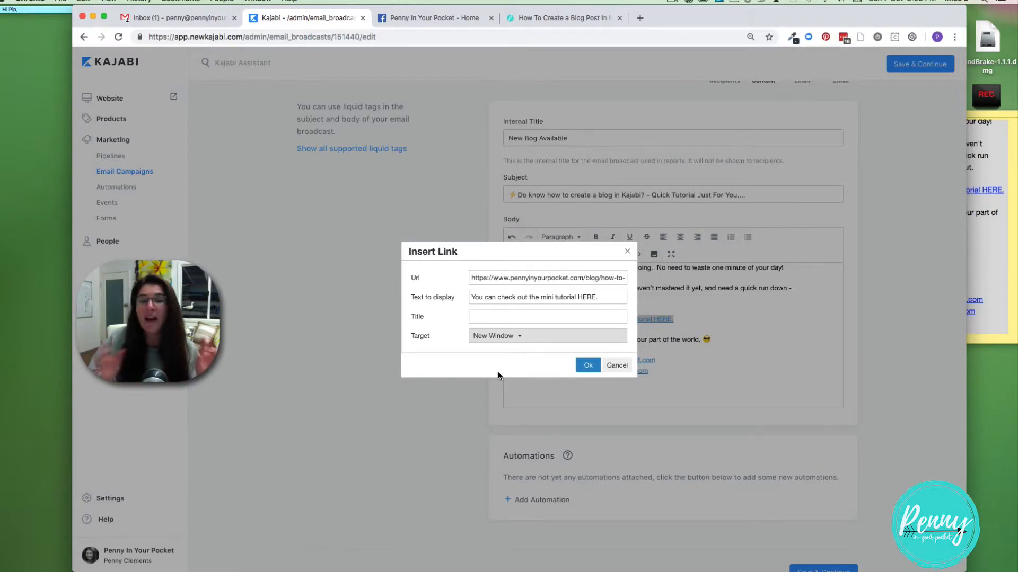
pyautogui.click(587, 367)
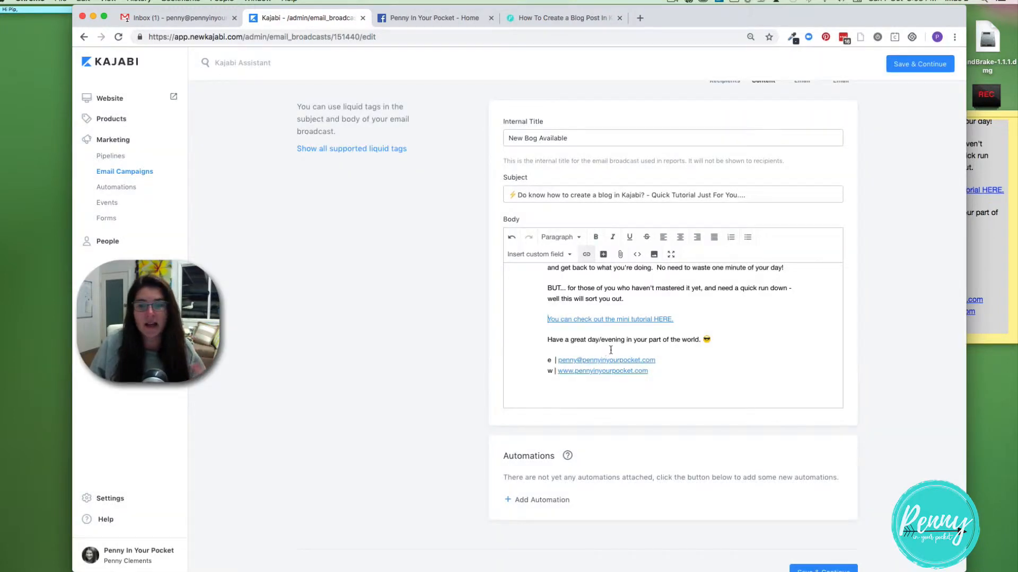
# Insert the signature PNG from the computer's Desktop folder on a new line below "Have a great day/evening in your part of the world.".
pyautogui.scroll(1, 642, 339)
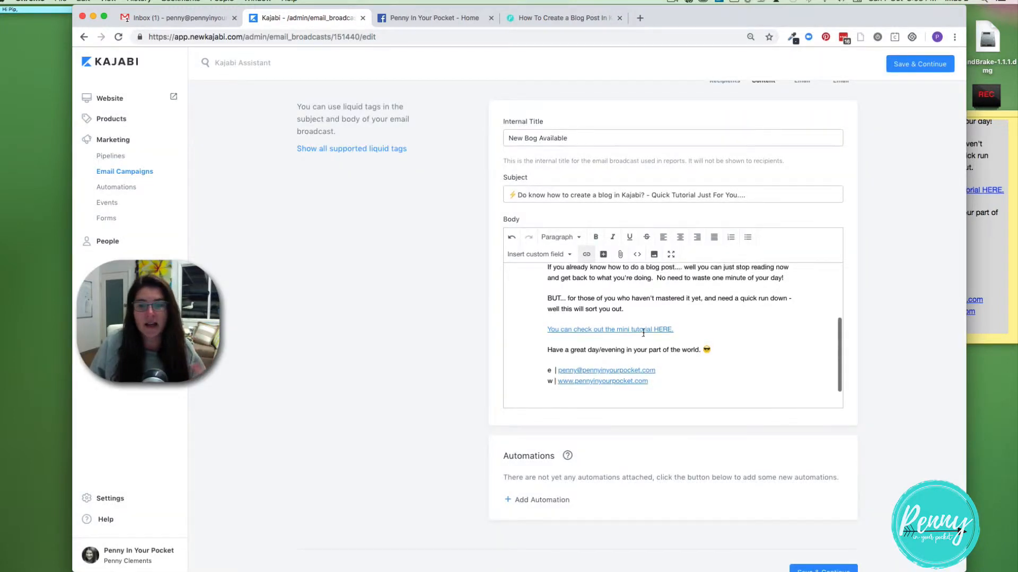
pyautogui.click(741, 363)
pyautogui.press('Return')
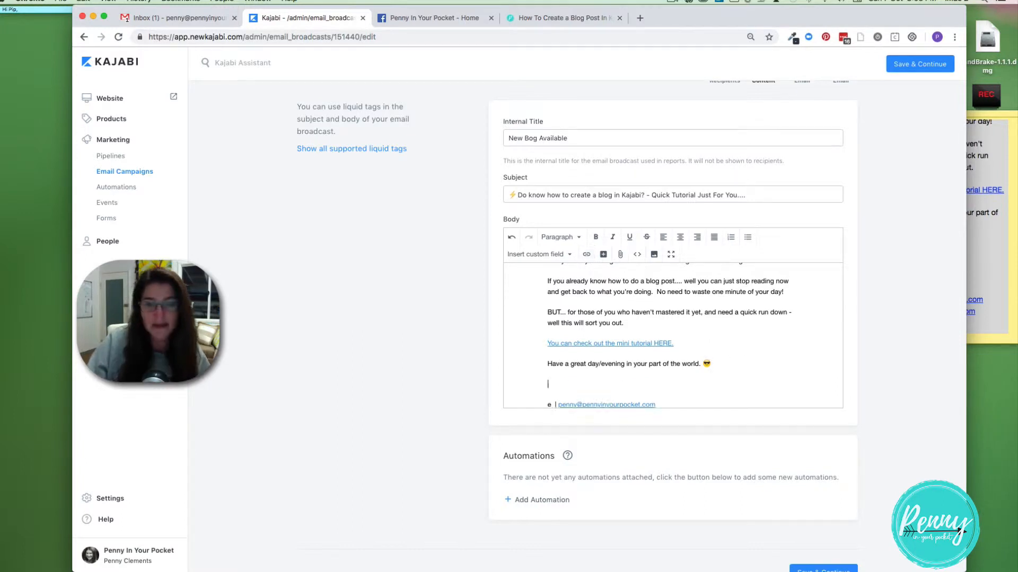
pyautogui.click(654, 255)
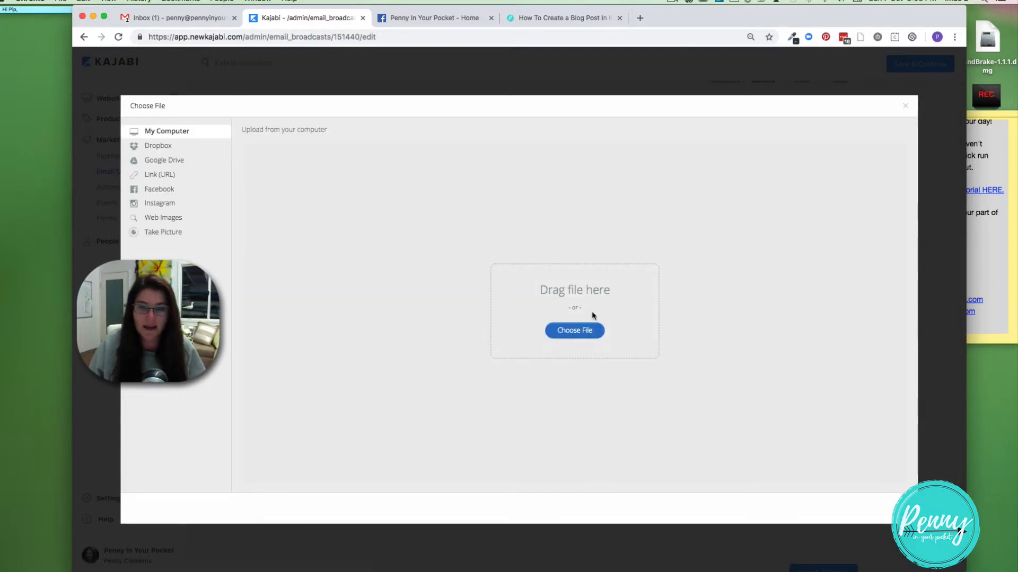
pyautogui.click(456, 255)
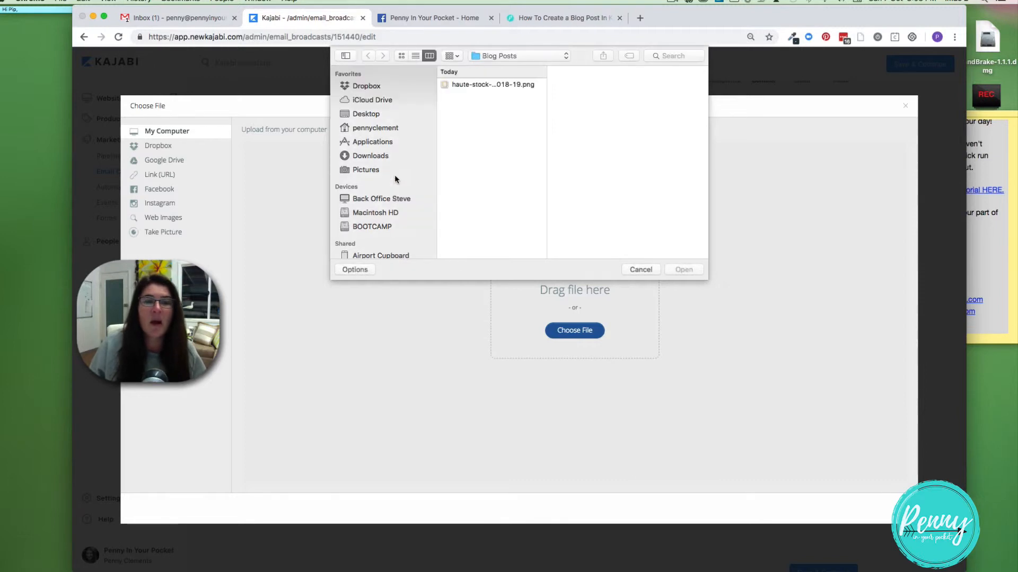
pyautogui.click(365, 113)
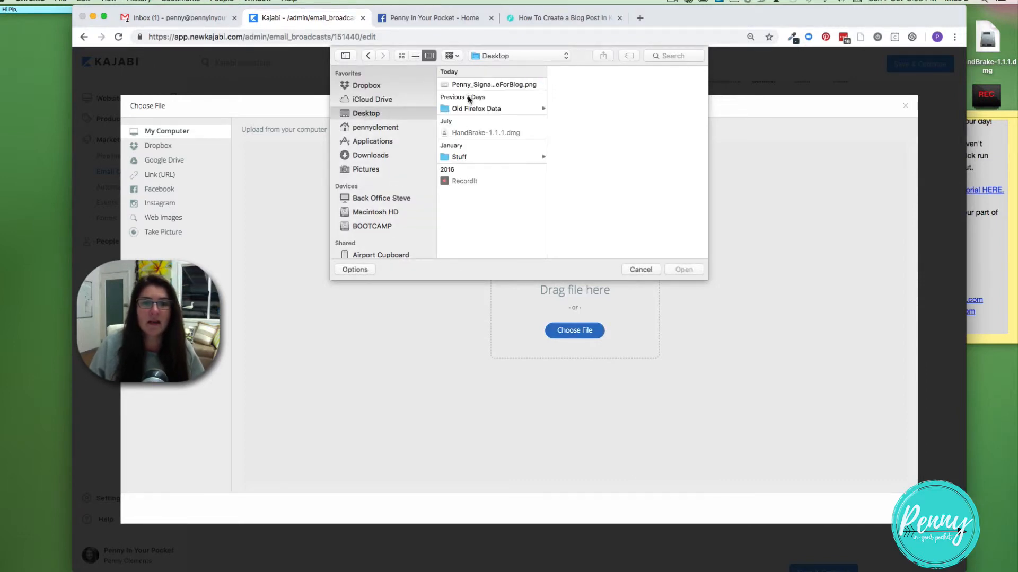
pyautogui.click(471, 85)
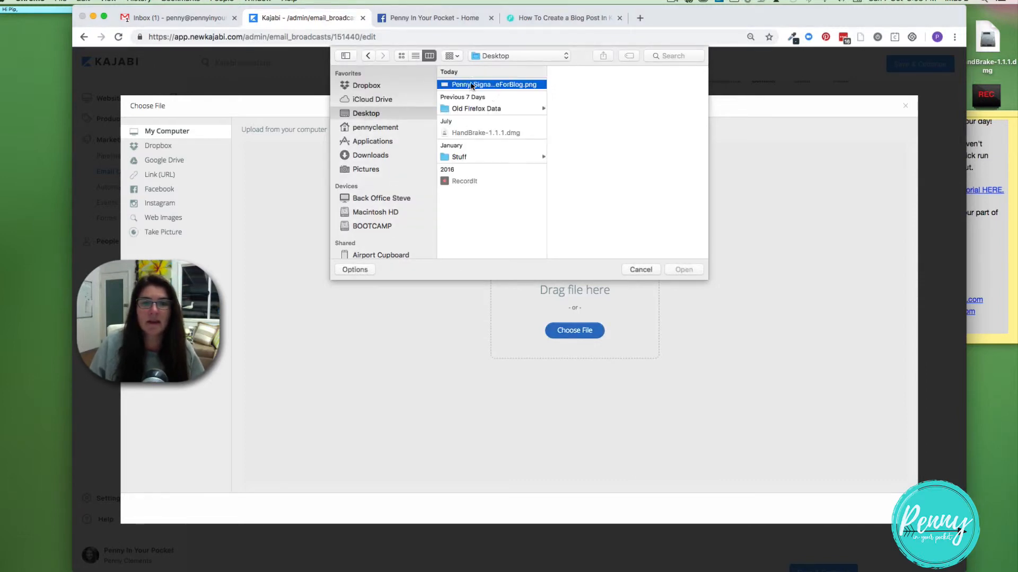
pyautogui.click(680, 271)
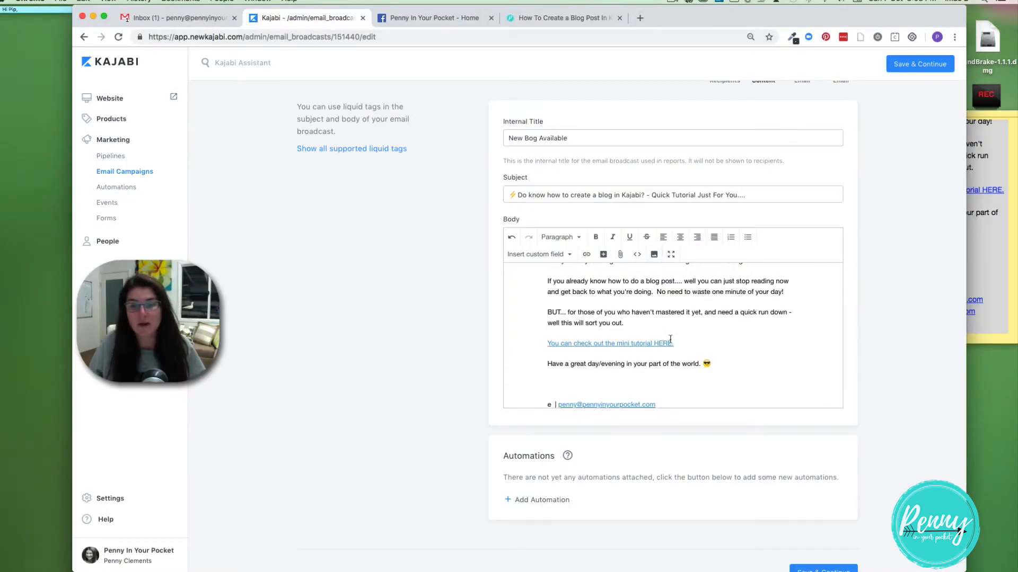
pyautogui.press('Return')
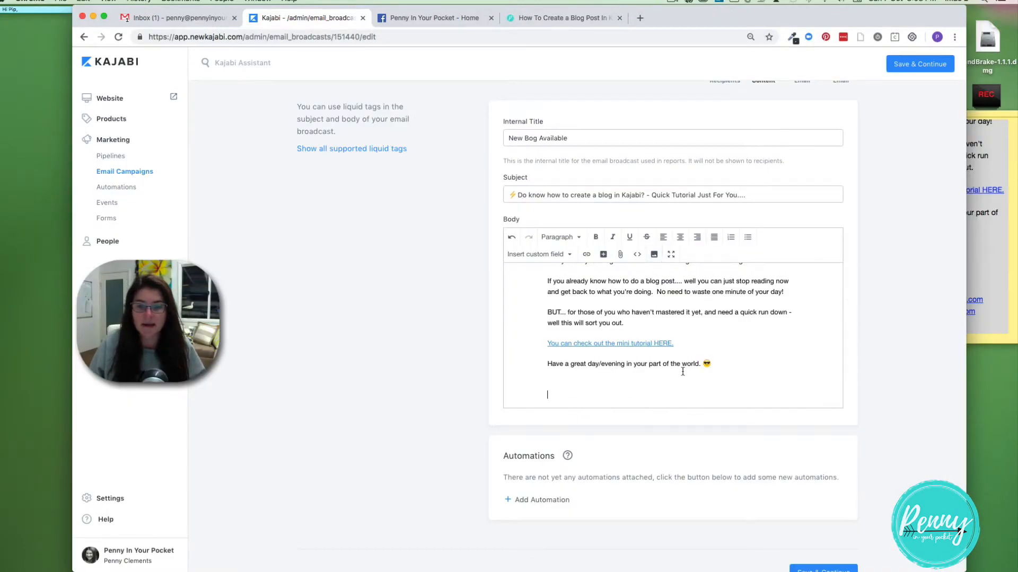
pyautogui.press('super+v')
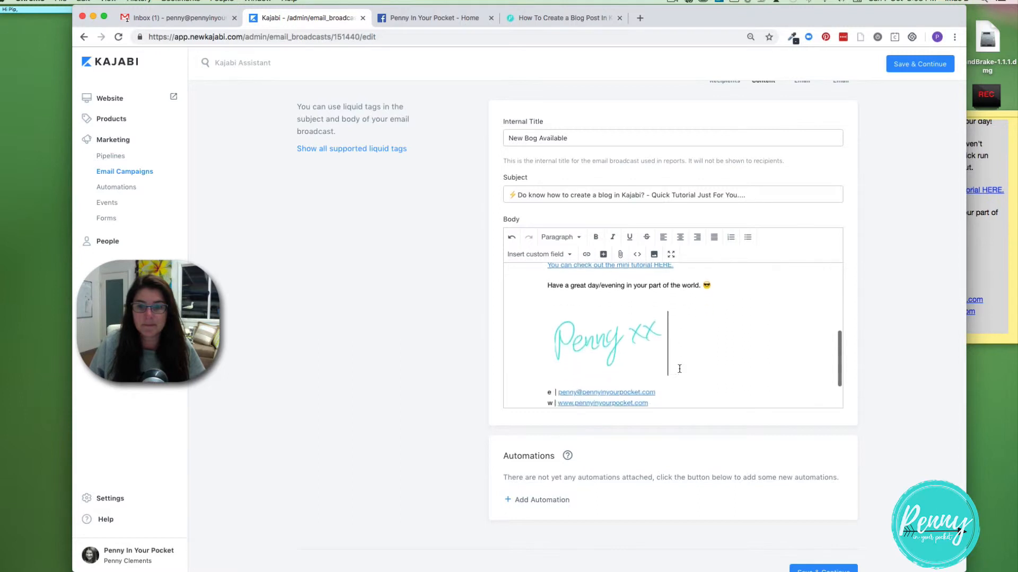
# Check through the email body, then add an automation to the broadcast triggered when "Email broadcast is clicked".
pyautogui.scroll(15, 679, 368)
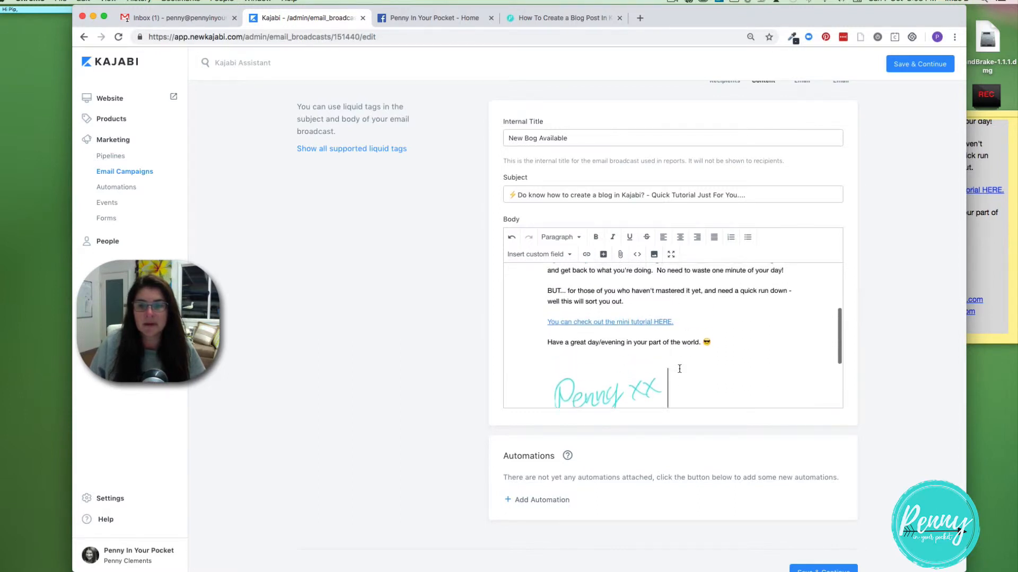
pyautogui.scroll(-5, 679, 369)
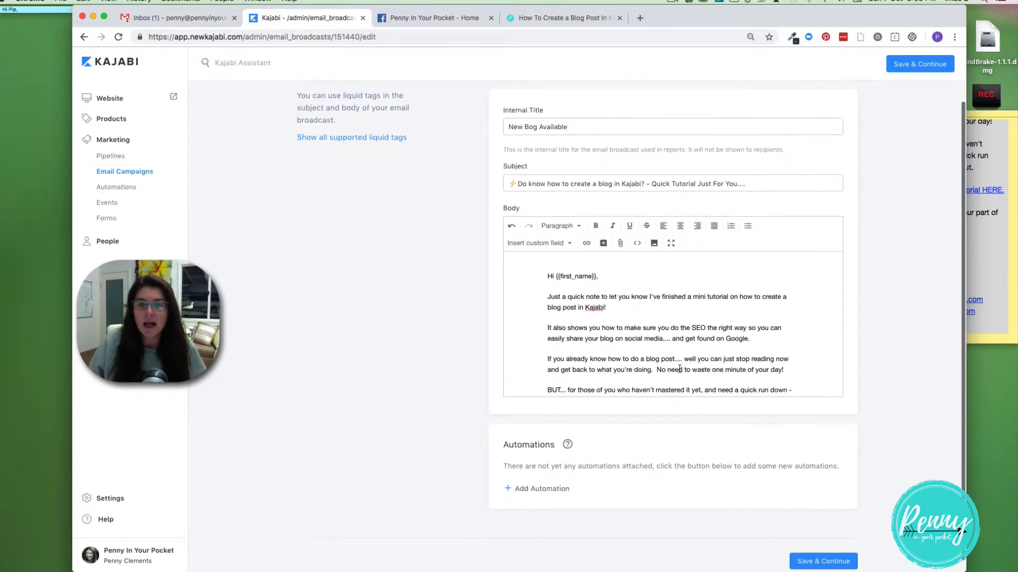
pyautogui.scroll(-3, 679, 369)
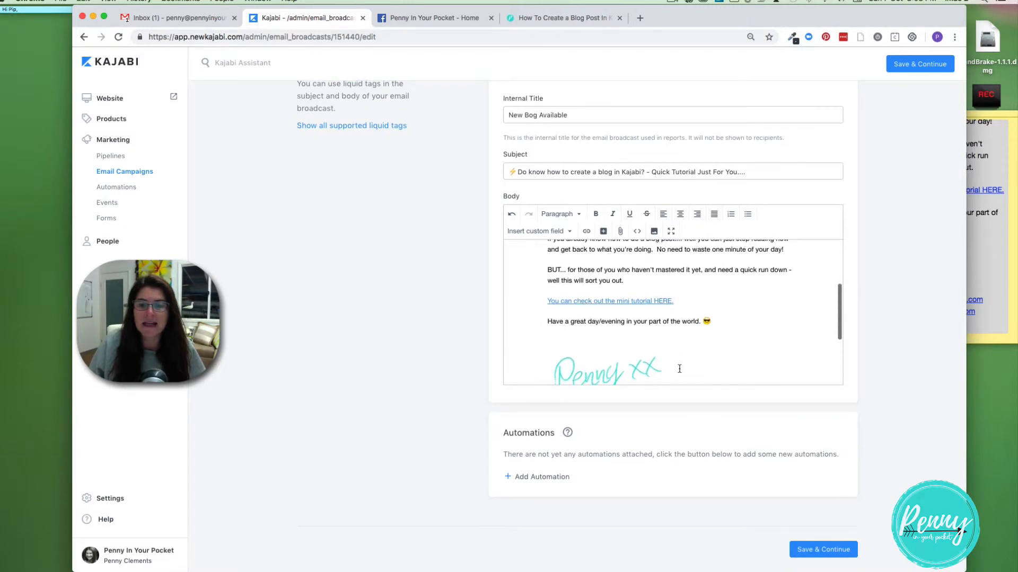
pyautogui.scroll(-3, 673, 313)
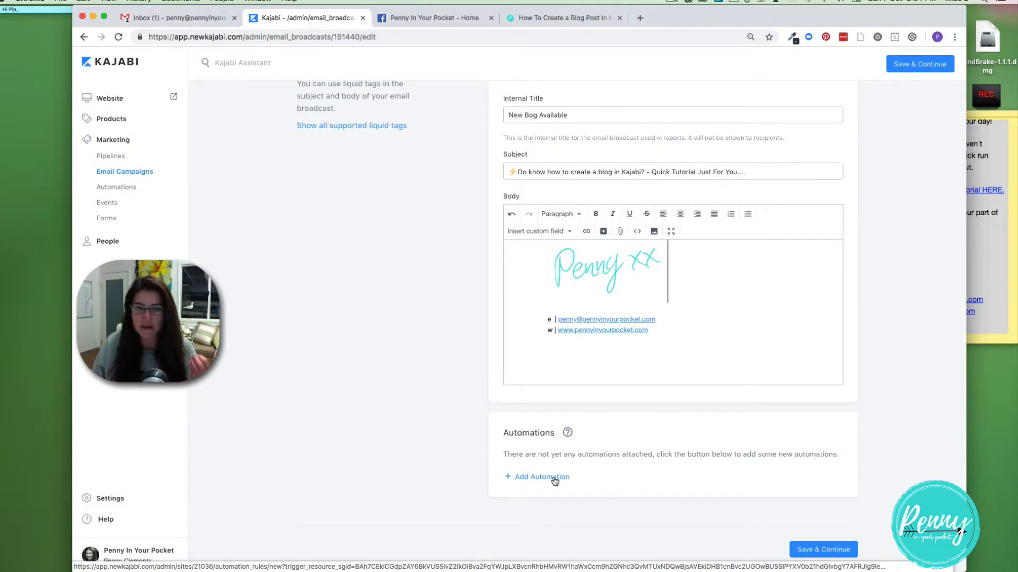
pyautogui.click(554, 478)
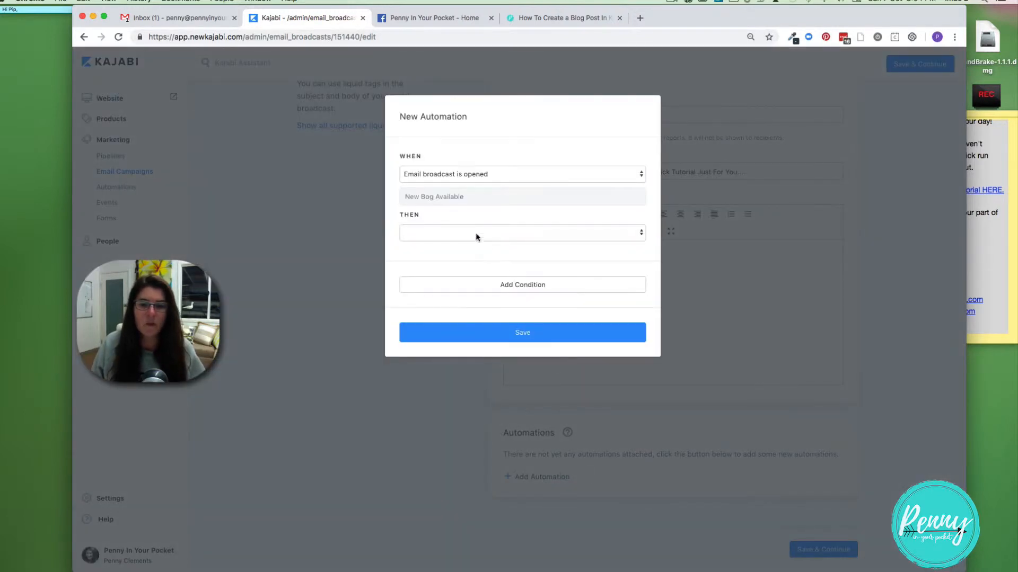
pyautogui.click(466, 174)
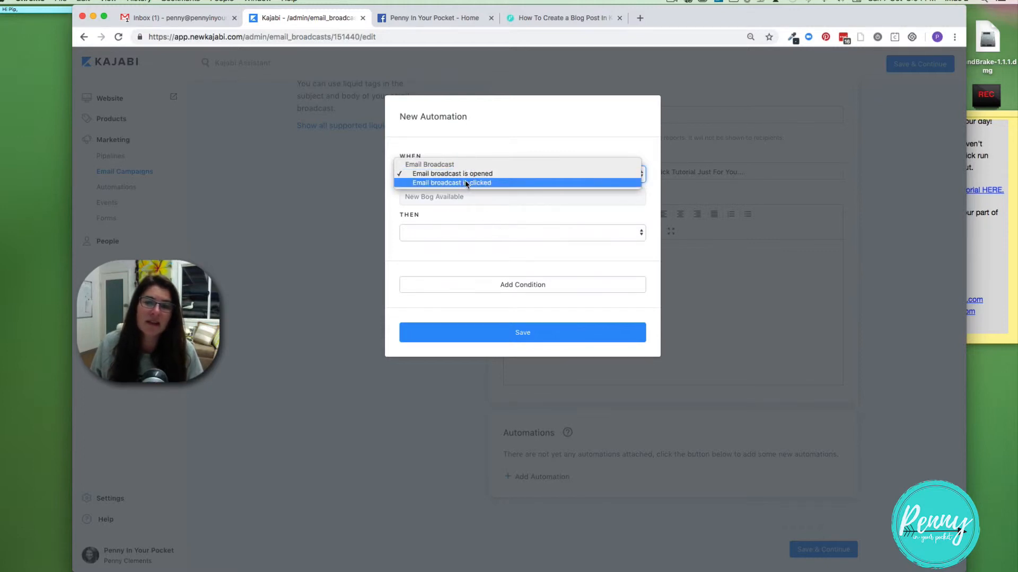
pyautogui.click(469, 183)
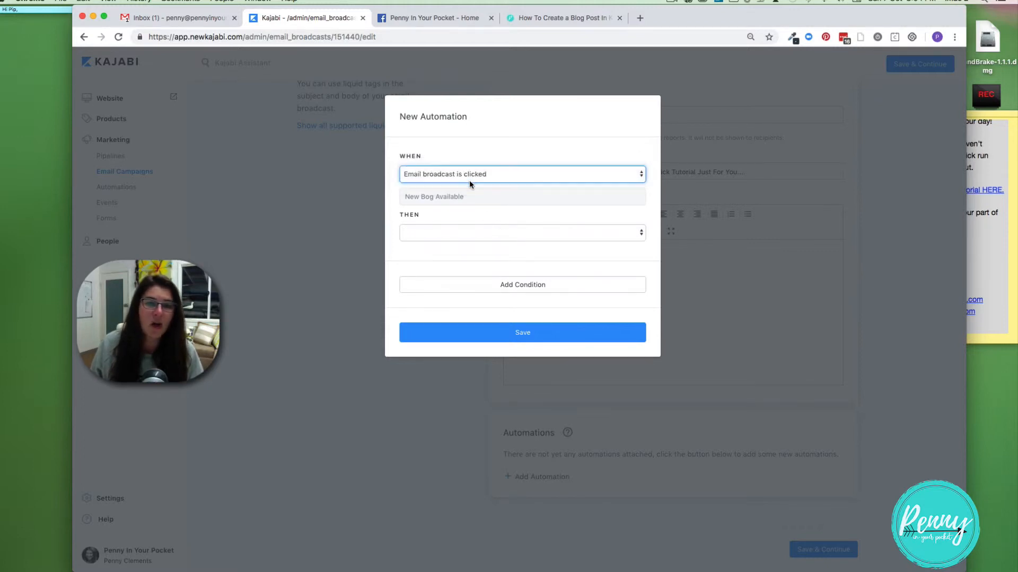
# Set the automation's action to Add a tag with a newly created tag "Watched Blog Tutorial" and save the automation.
pyautogui.click(500, 233)
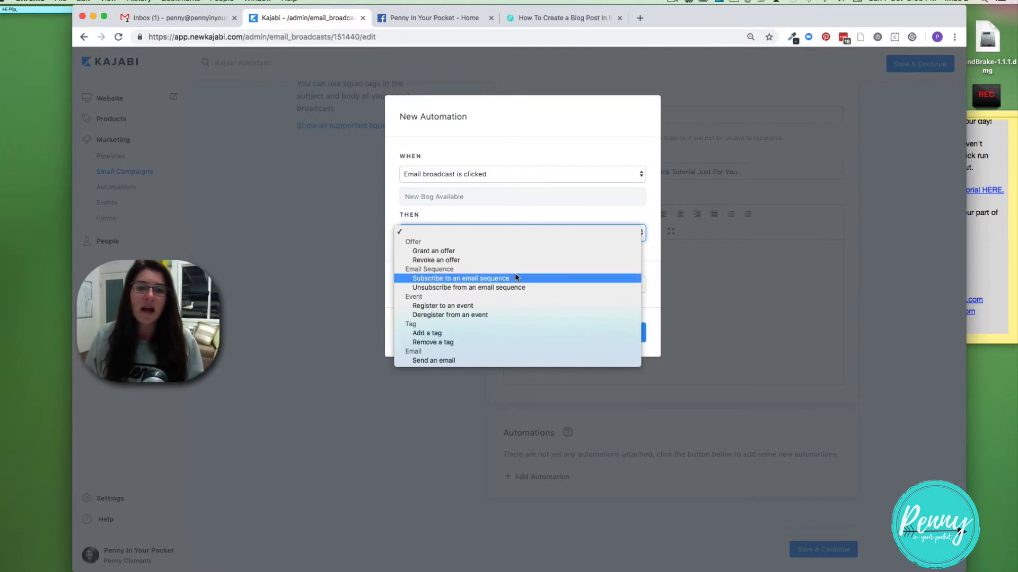
pyautogui.click(489, 333)
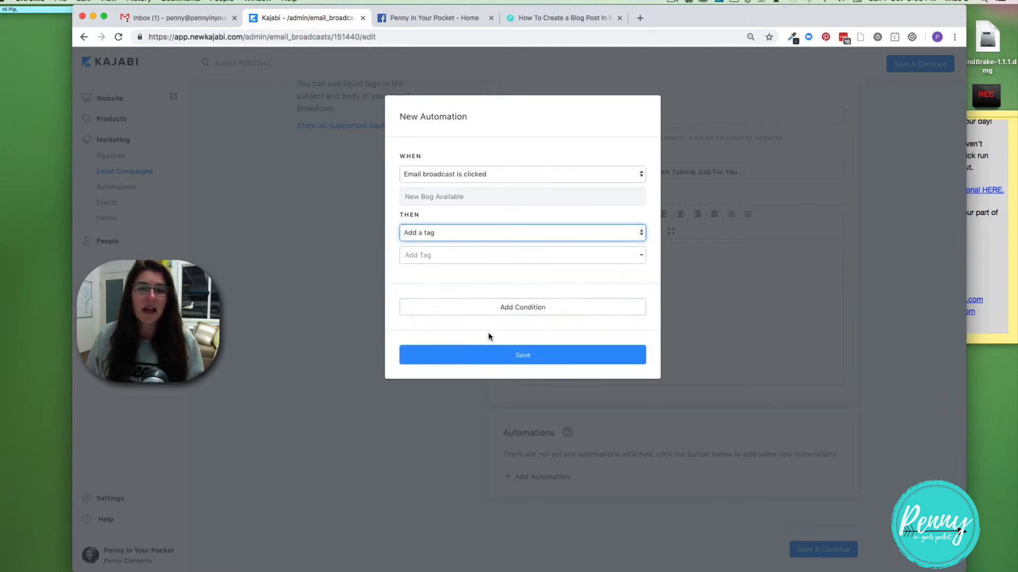
pyautogui.click(442, 261)
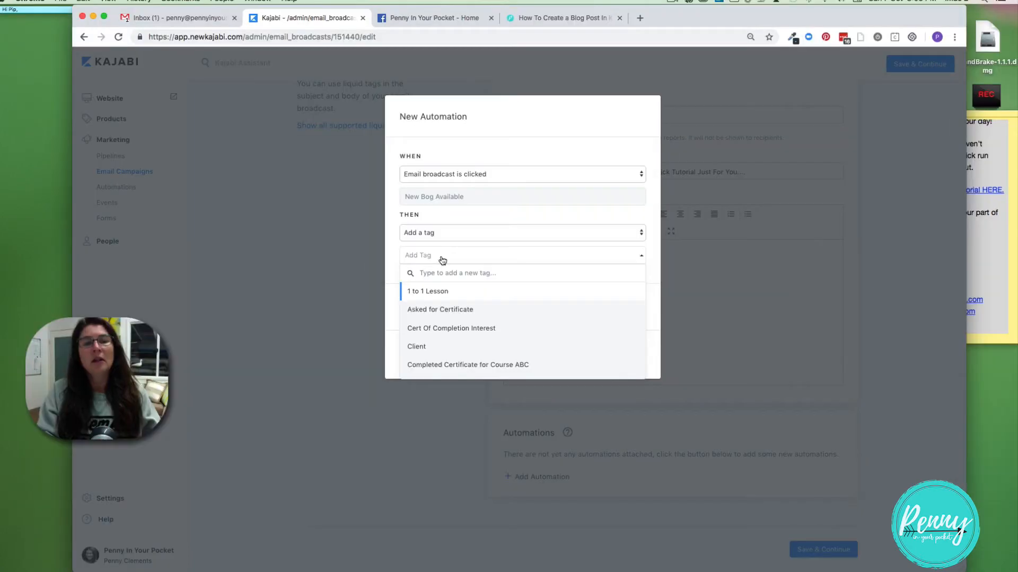
pyautogui.write('Watched')
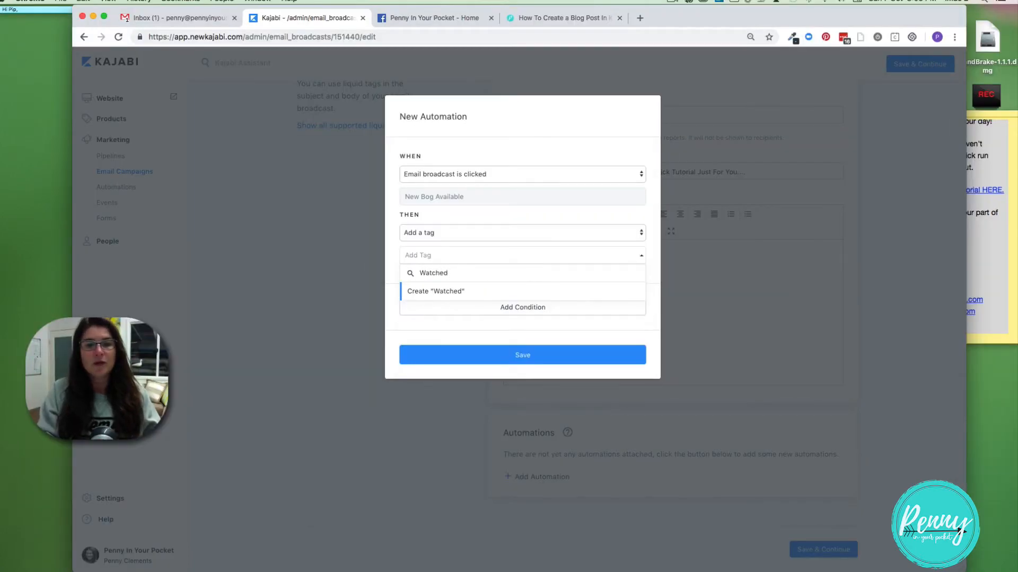
pyautogui.write(' Blog')
pyautogui.press('BackSpace')
pyautogui.press('BackSpace')
pyautogui.press('BackSpace')
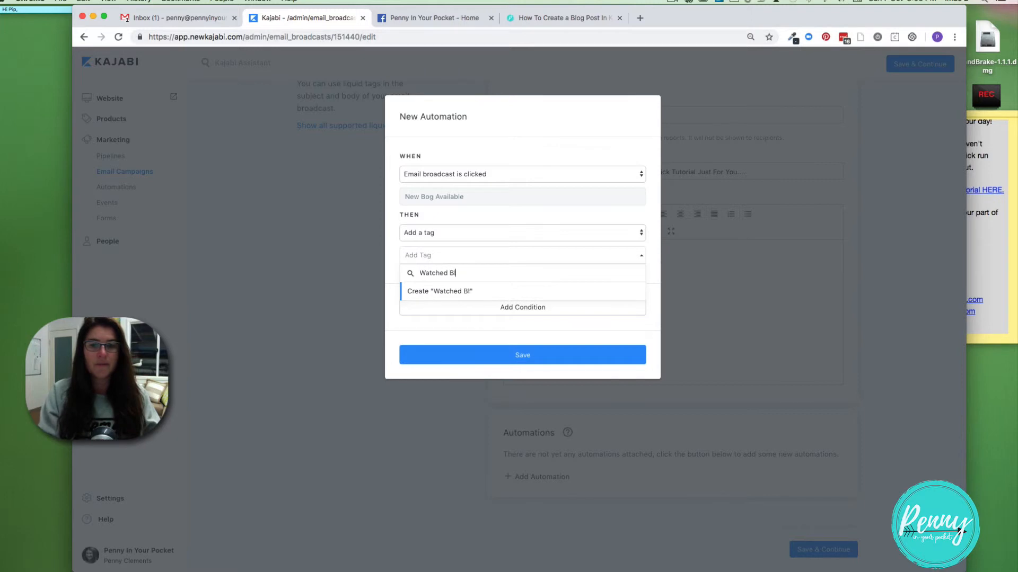
pyautogui.write('log Tutorial')
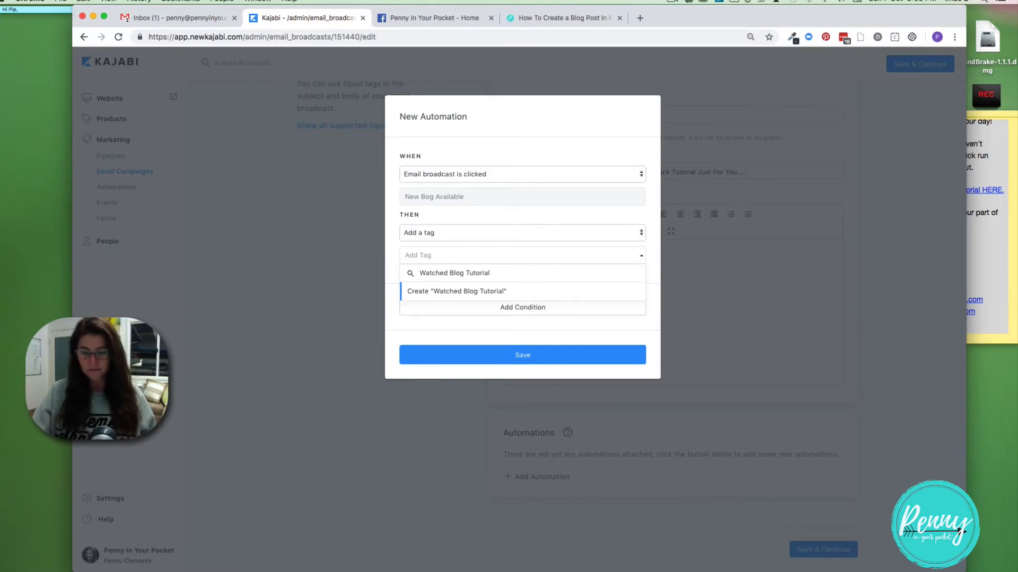
pyautogui.press('Return')
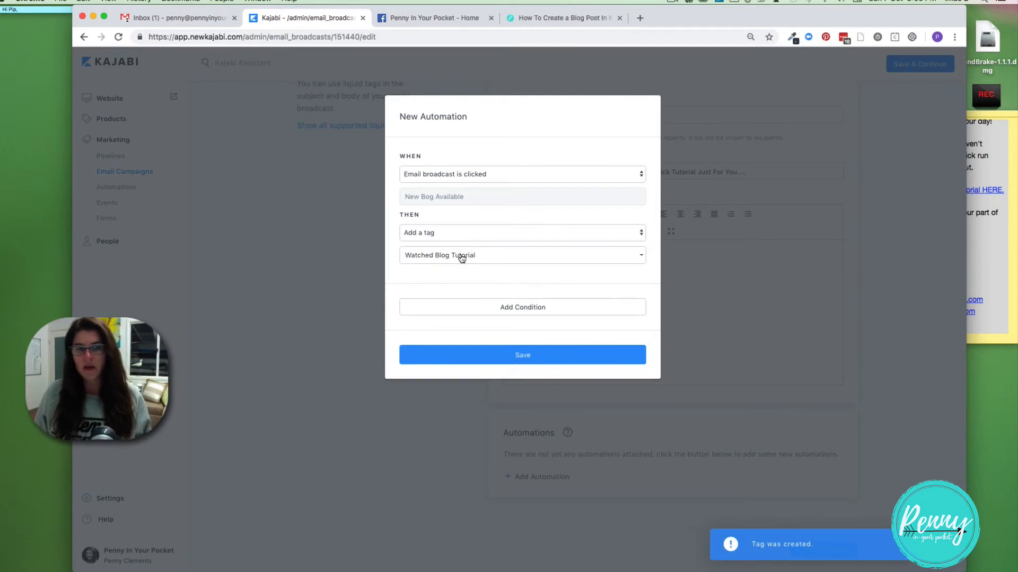
pyautogui.click(530, 357)
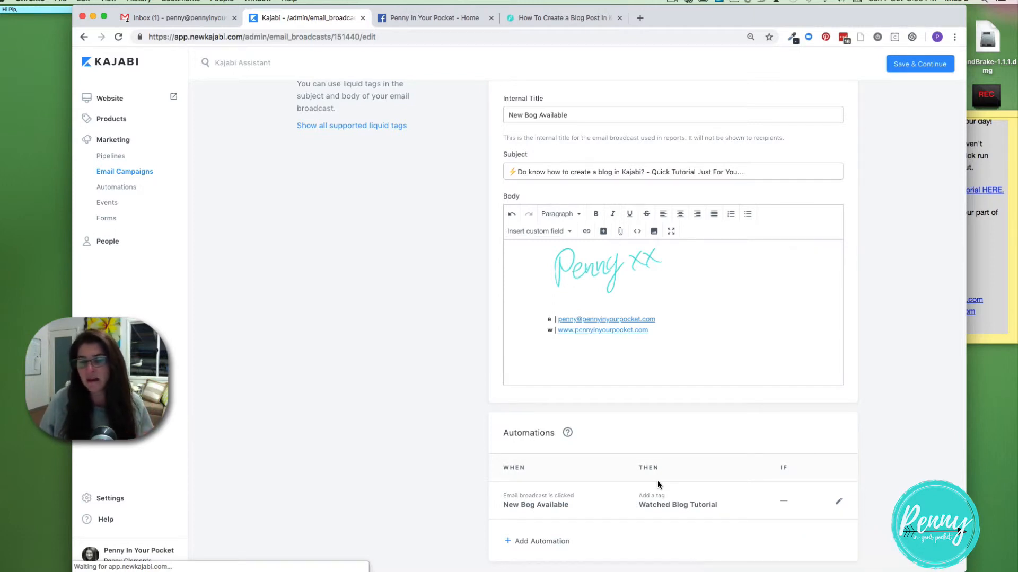
# Look back over the broadcast content, save it and continue to the Review Email stage.
pyautogui.scroll(3, 781, 423)
pyautogui.scroll(10, 731, 401)
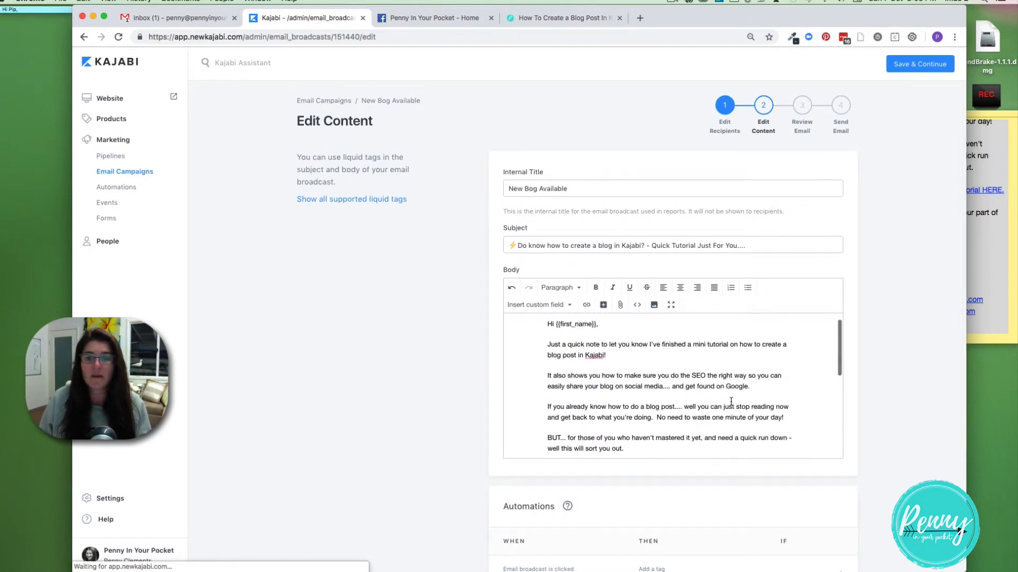
pyautogui.click(920, 66)
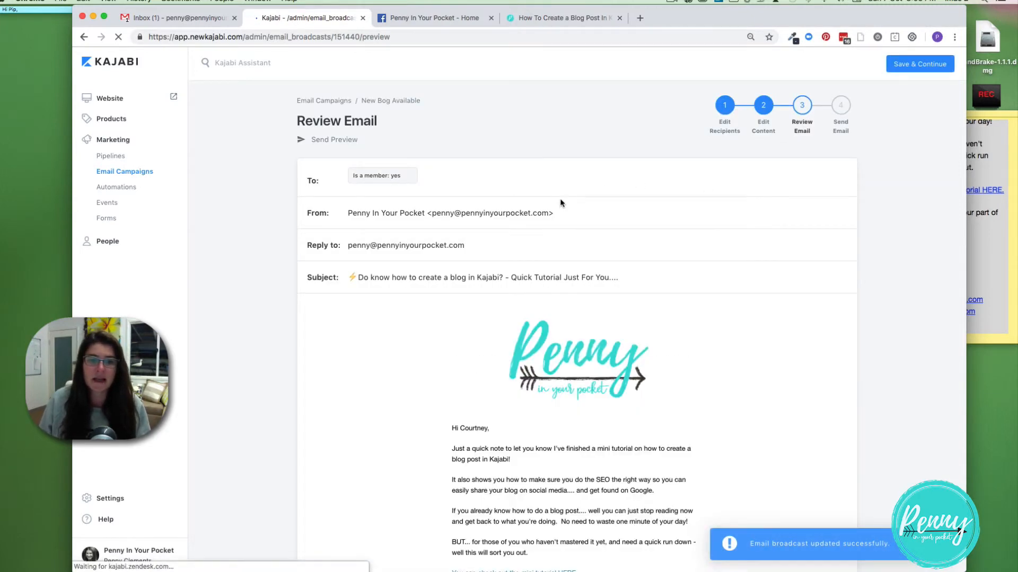
# Review the rendered email including the mini tutorial link and signature, and send a preview of the broadcast.
pyautogui.scroll(-5, 560, 203)
pyautogui.scroll(-5, 560, 203)
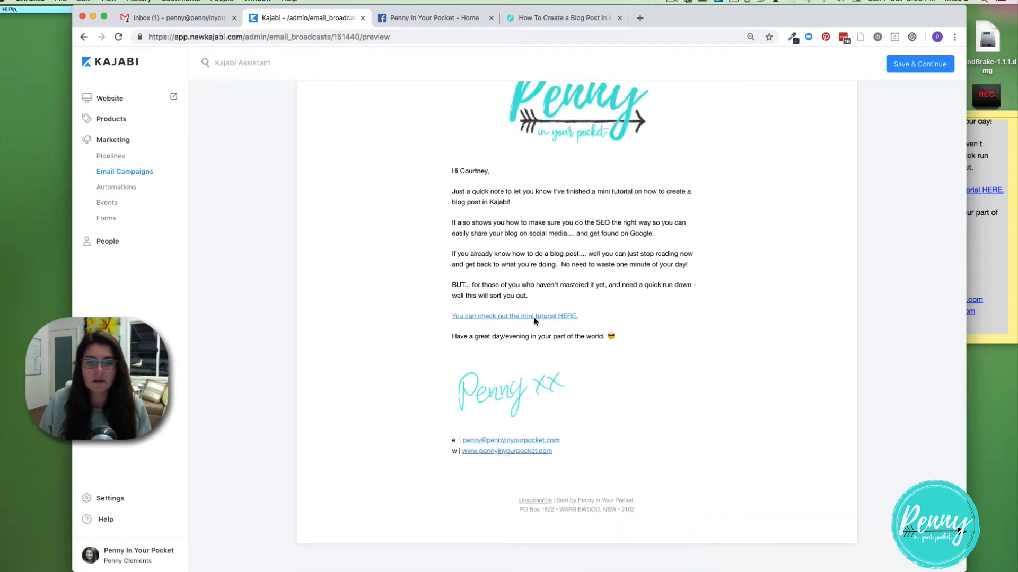
pyautogui.rightClick(533, 317)
pyautogui.click(566, 287)
pyautogui.scroll(8, 566, 286)
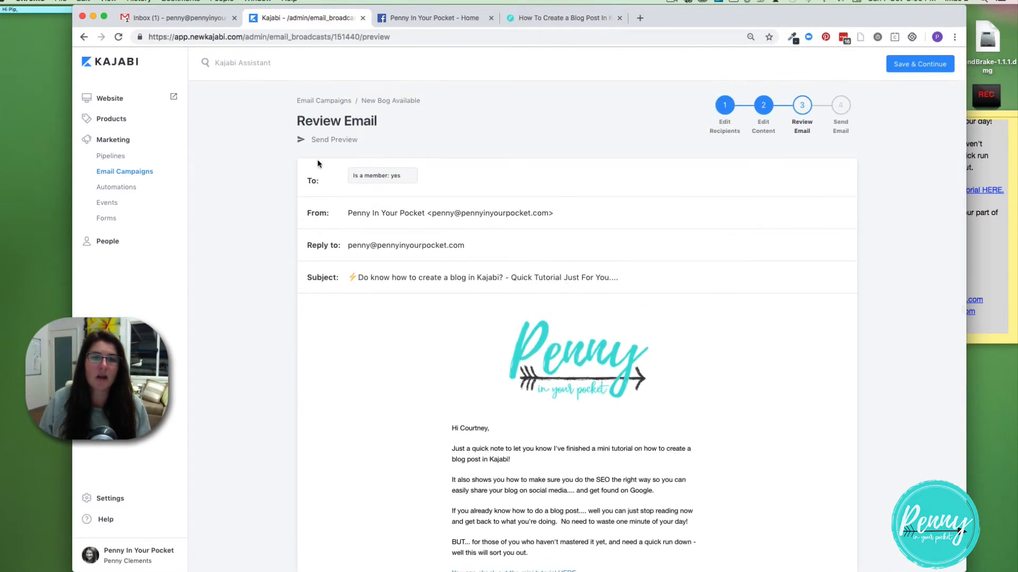
pyautogui.click(330, 143)
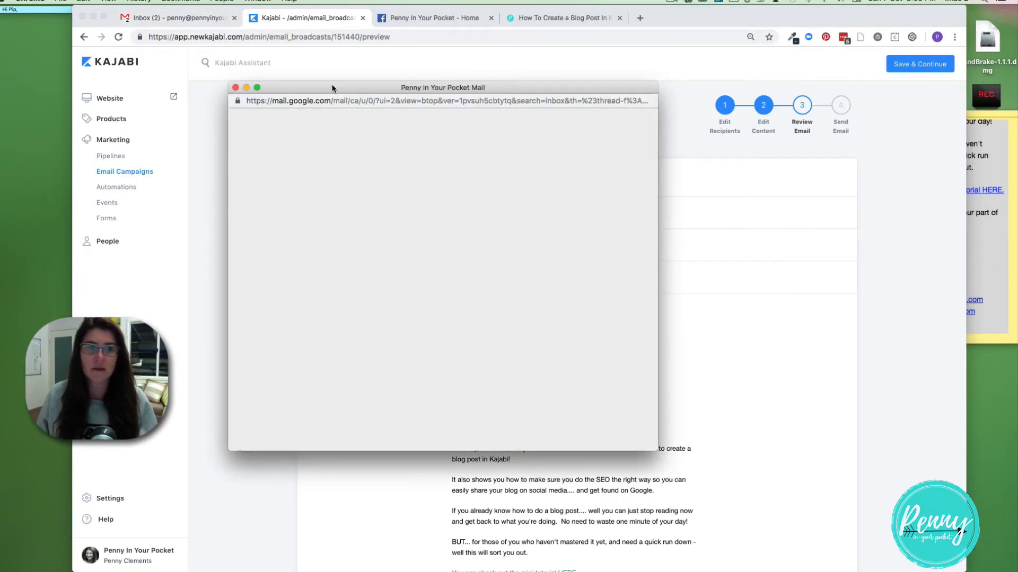
# In the Gmail window with the received preview email, display its images and read through the body to the tutorial link and signature.
pyautogui.moveTo(332, 86); pyautogui.dragTo(196, 20)
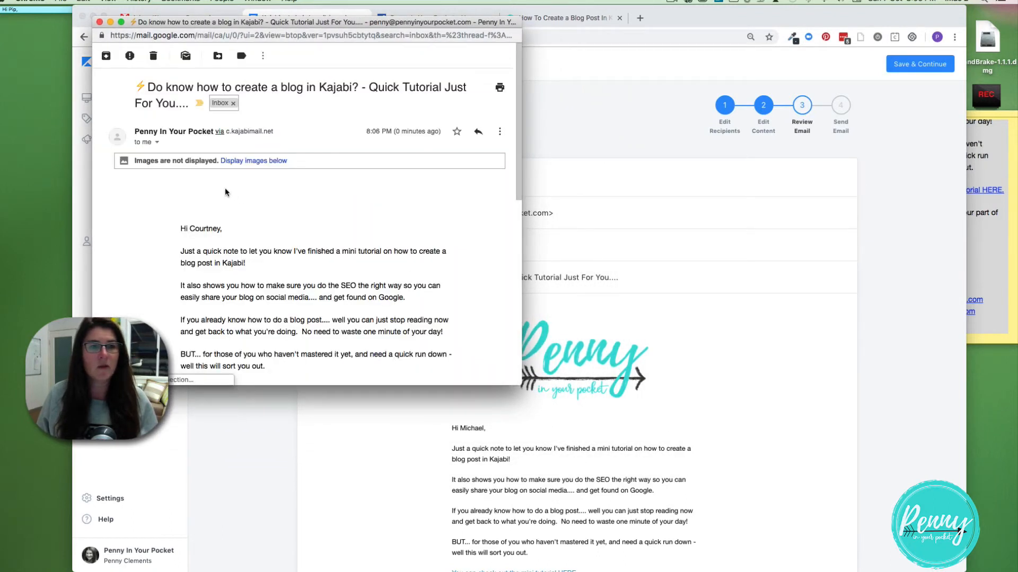
pyautogui.click(246, 164)
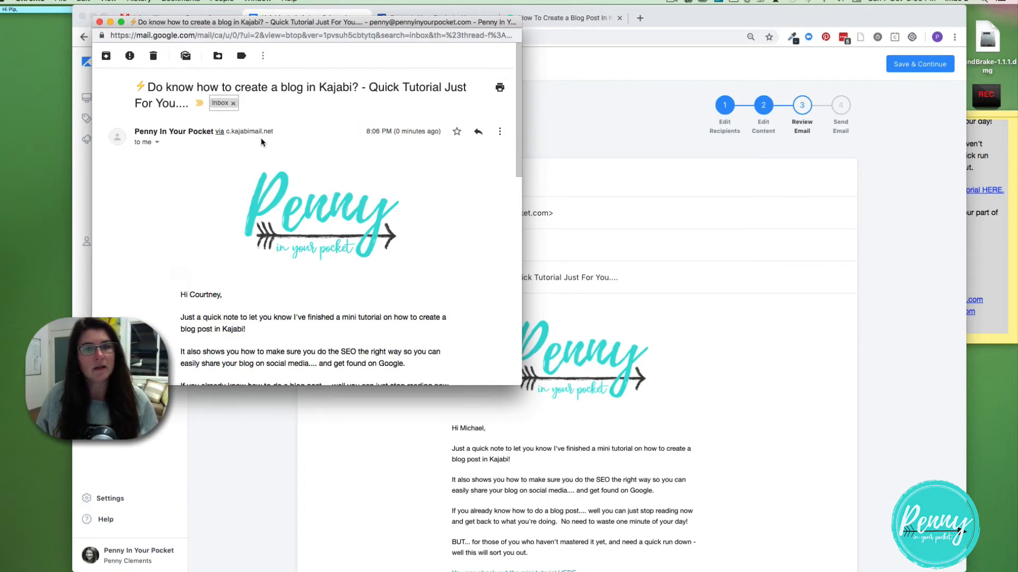
pyautogui.scroll(-2, 260, 142)
pyautogui.scroll(-3, 294, 187)
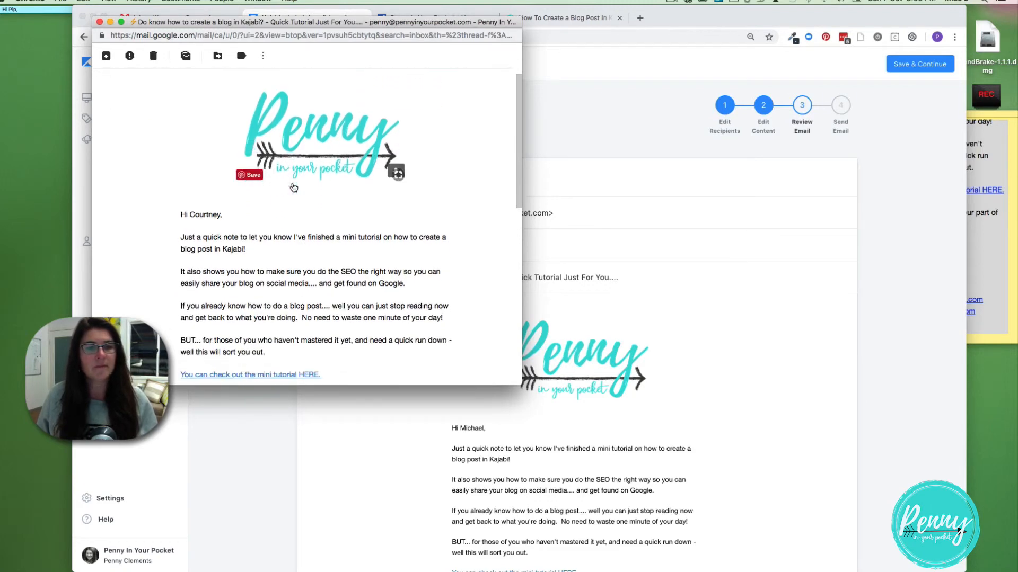
pyautogui.scroll(-2, 292, 185)
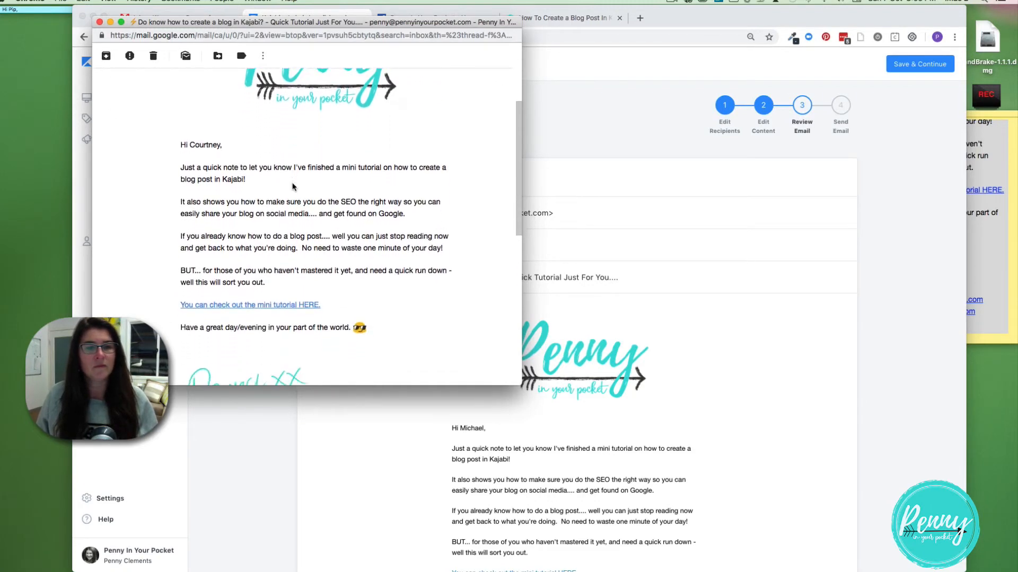
pyautogui.scroll(-2, 293, 184)
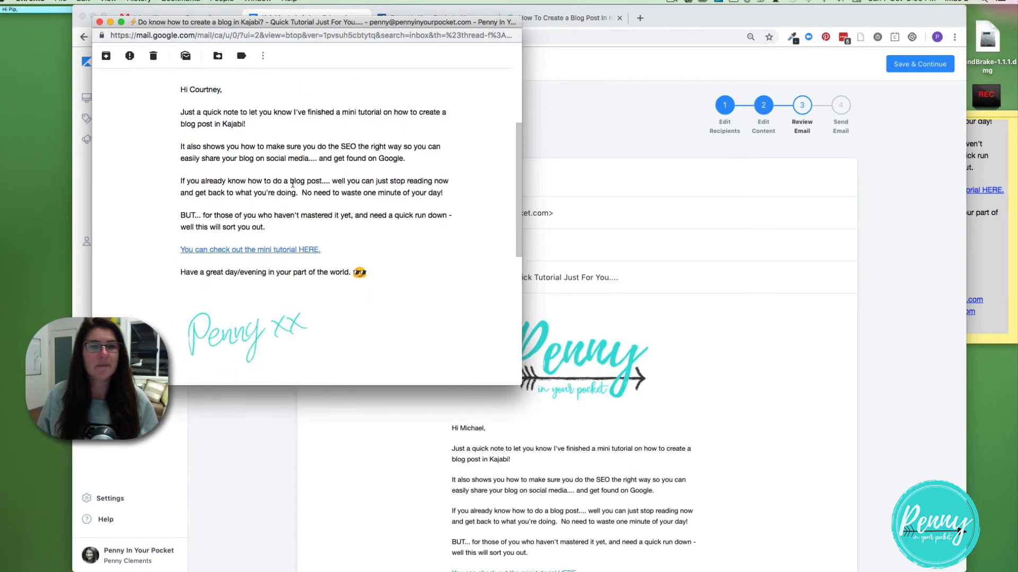
pyautogui.scroll(-2, 293, 184)
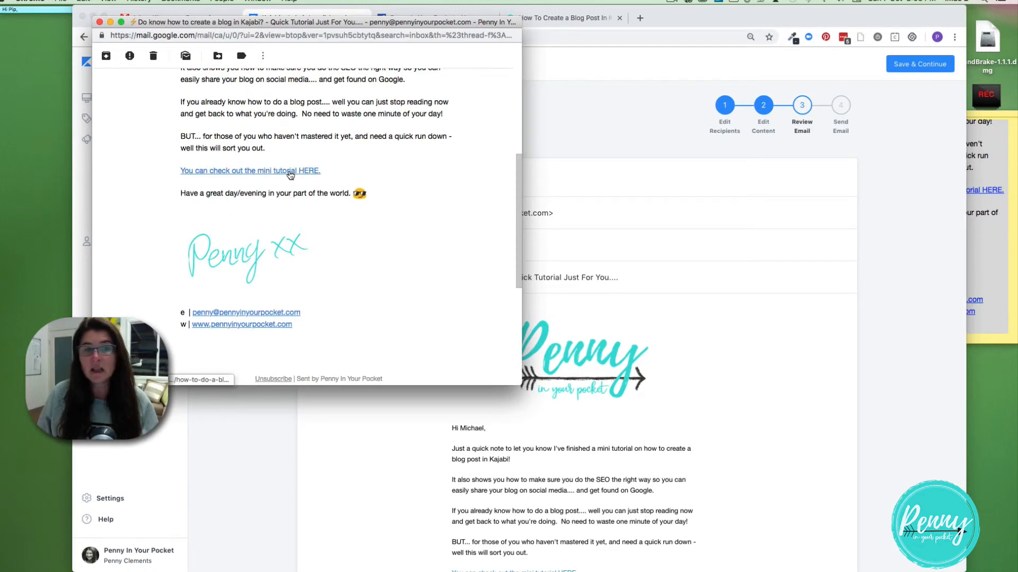
# Test the mini tutorial link in the received preview email and return to the broadcast's Review Email page in Kajabi.
pyautogui.click(288, 171)
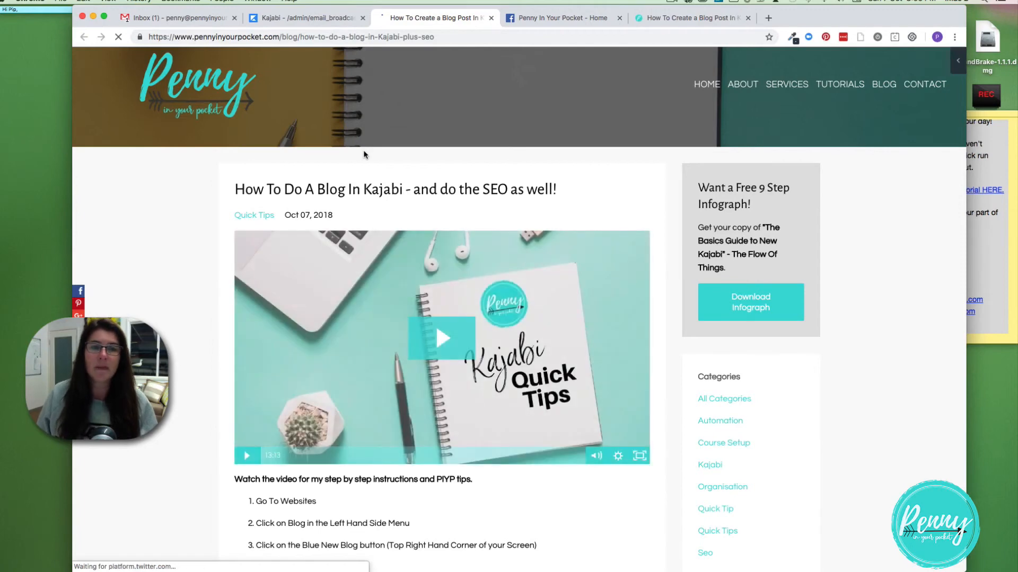
pyautogui.click(197, 18)
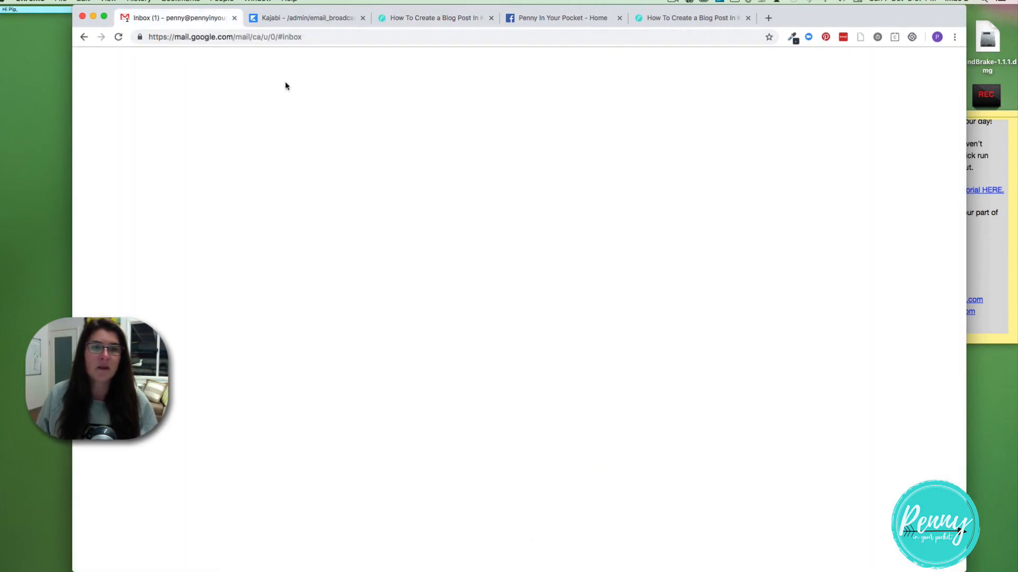
pyautogui.click(310, 21)
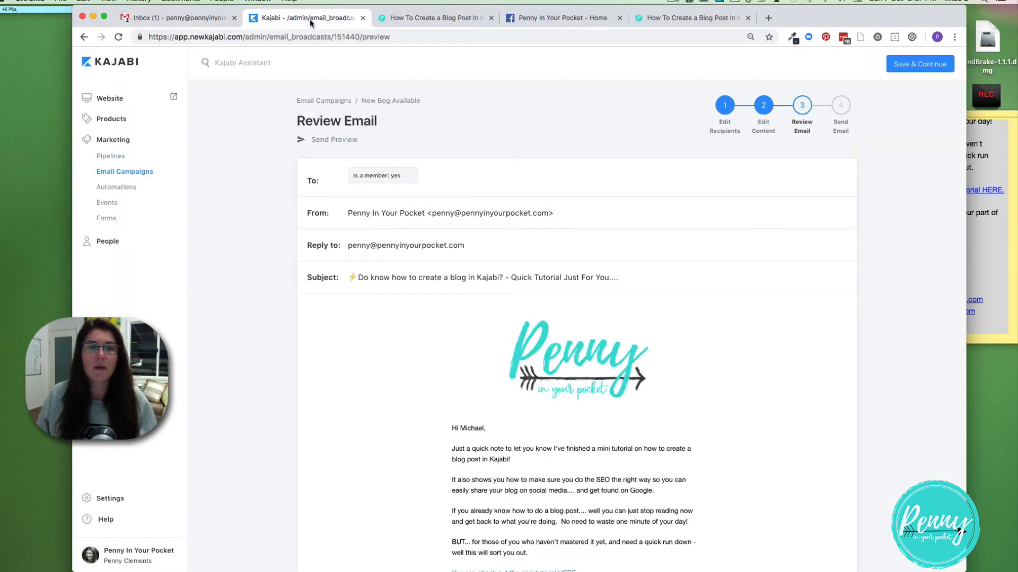
# Rearrange the browser windows so the Gmail preview email and the Kajabi review page can both be seen.
pyautogui.moveTo(828, 13); pyautogui.dragTo(807, 63)
pyautogui.click(437, 45)
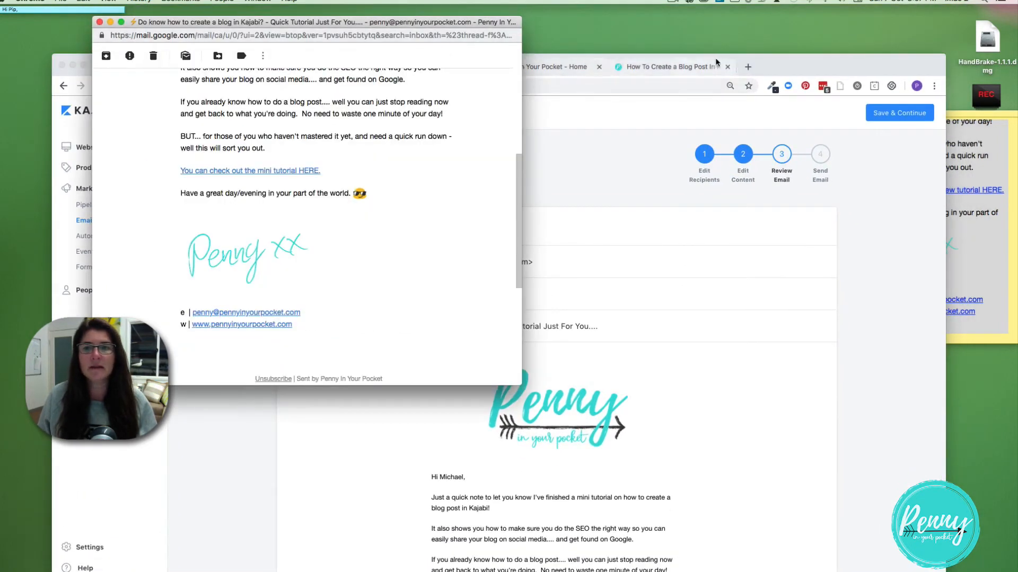
pyautogui.moveTo(368, 24); pyautogui.dragTo(277, 14)
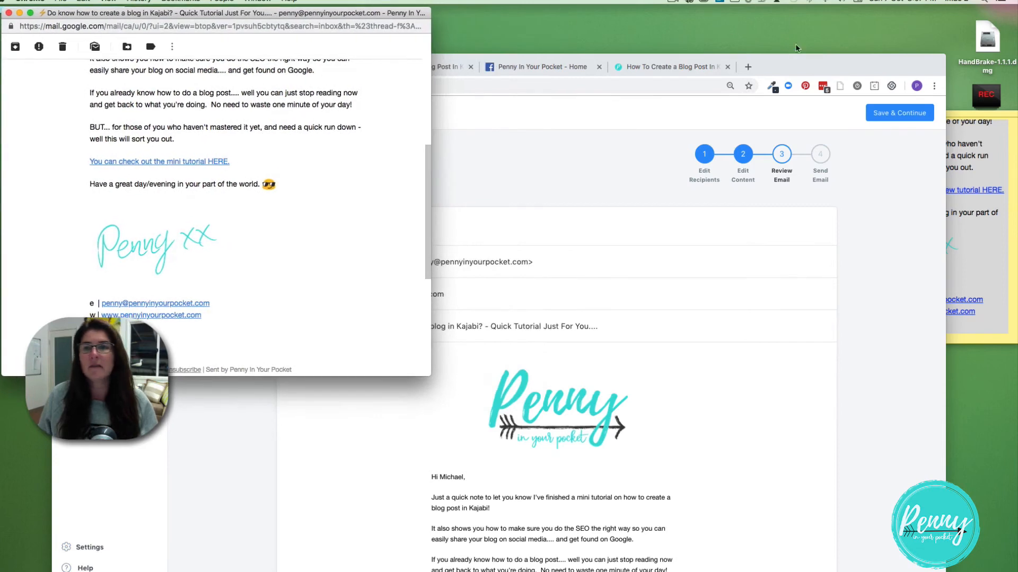
pyautogui.moveTo(843, 64); pyautogui.dragTo(884, 18)
pyautogui.click(61, 126)
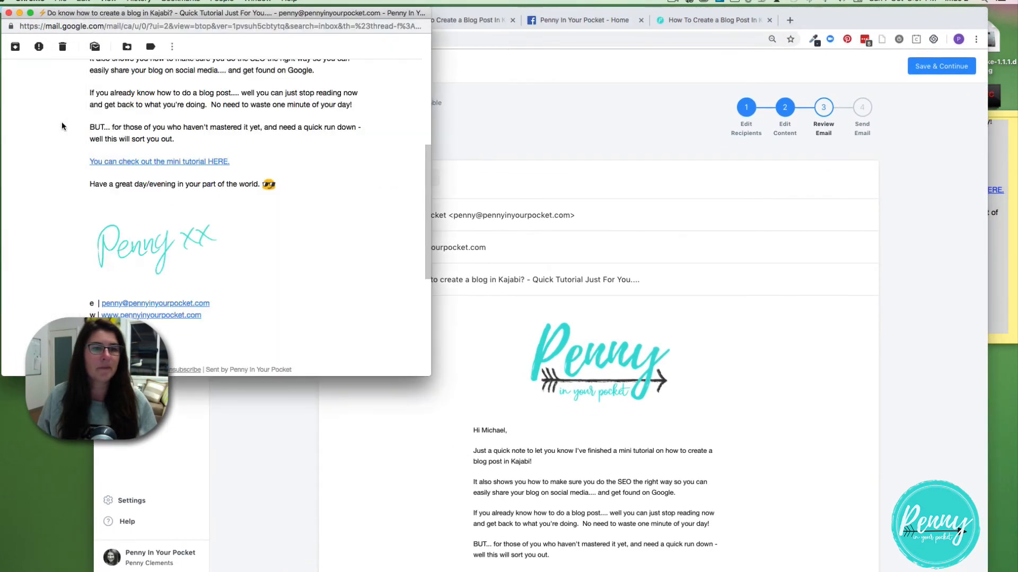
# Check the preview email's footer, header and personalised greeting, and close its window.
pyautogui.scroll(-5, 262, 115)
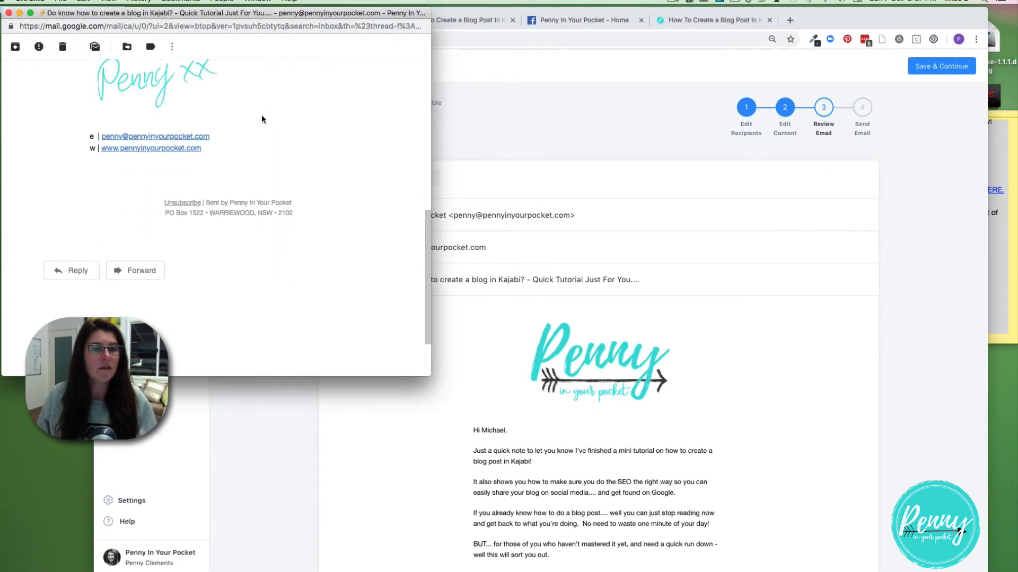
pyautogui.scroll(10, 262, 114)
pyautogui.scroll(2, 262, 114)
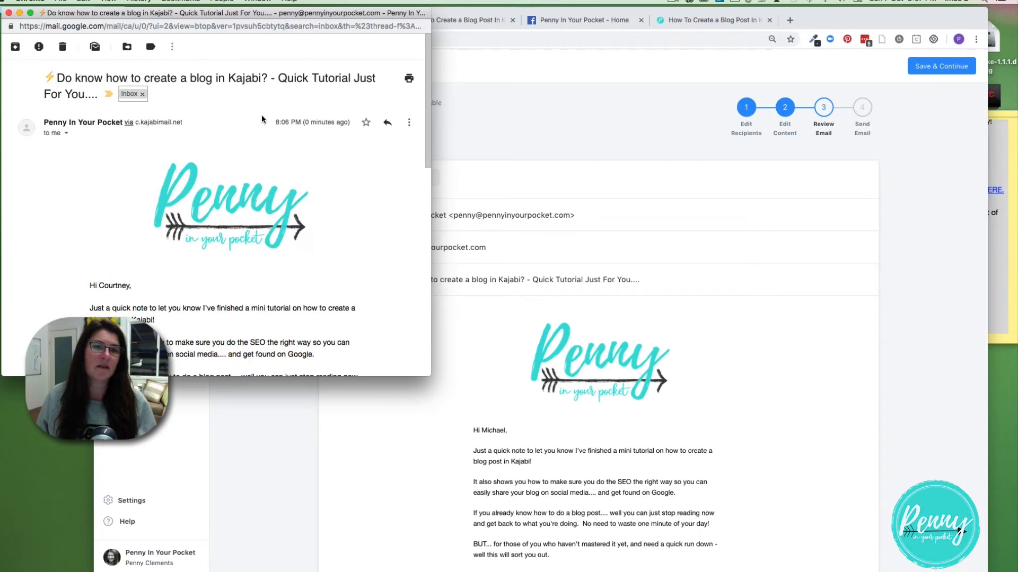
pyautogui.click(8, 13)
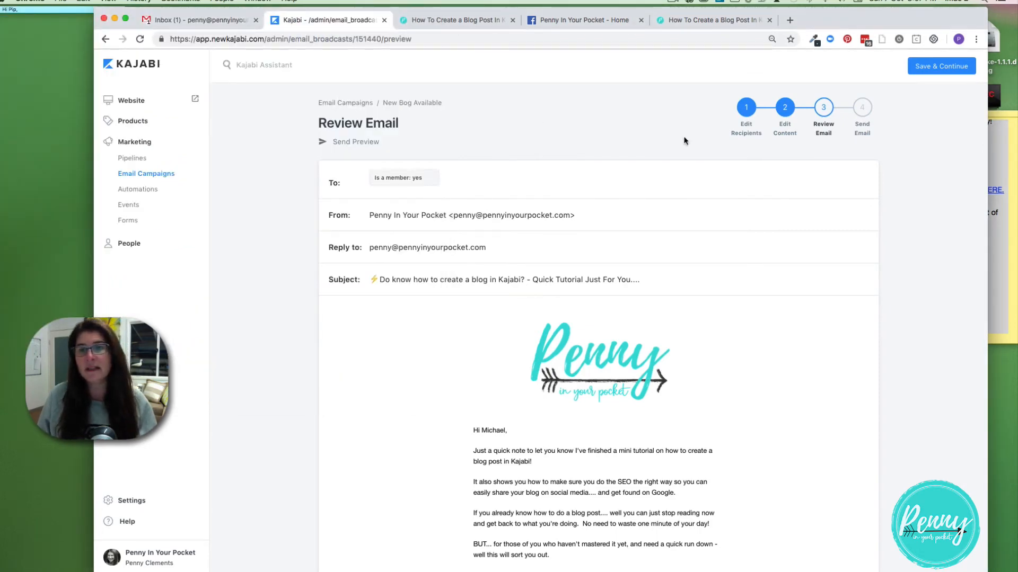
# Look over the reviewed broadcast once more, save it and continue to the Send Email stage.
pyautogui.scroll(-5, 846, 169)
pyautogui.scroll(5, 848, 168)
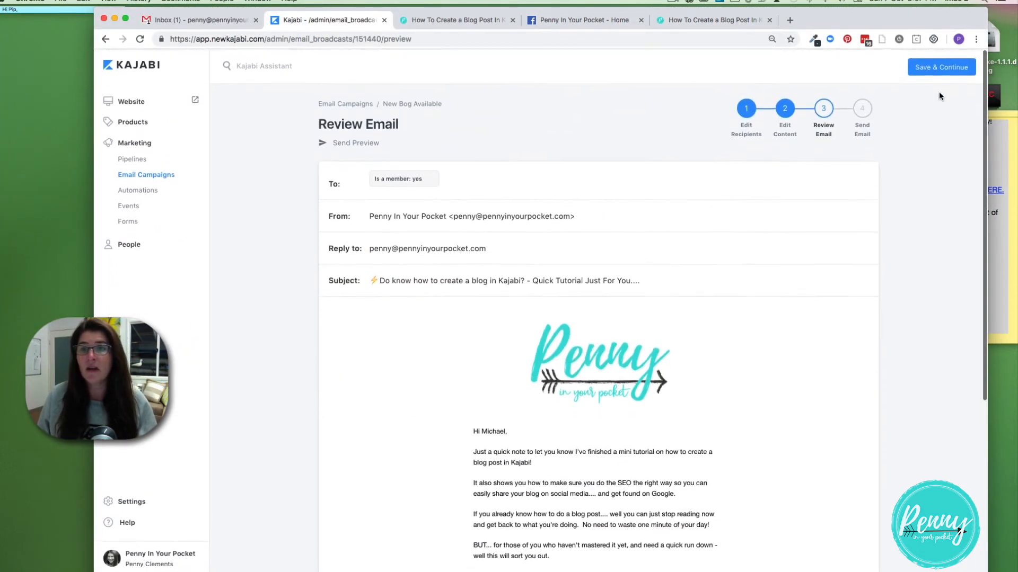
pyautogui.click(941, 67)
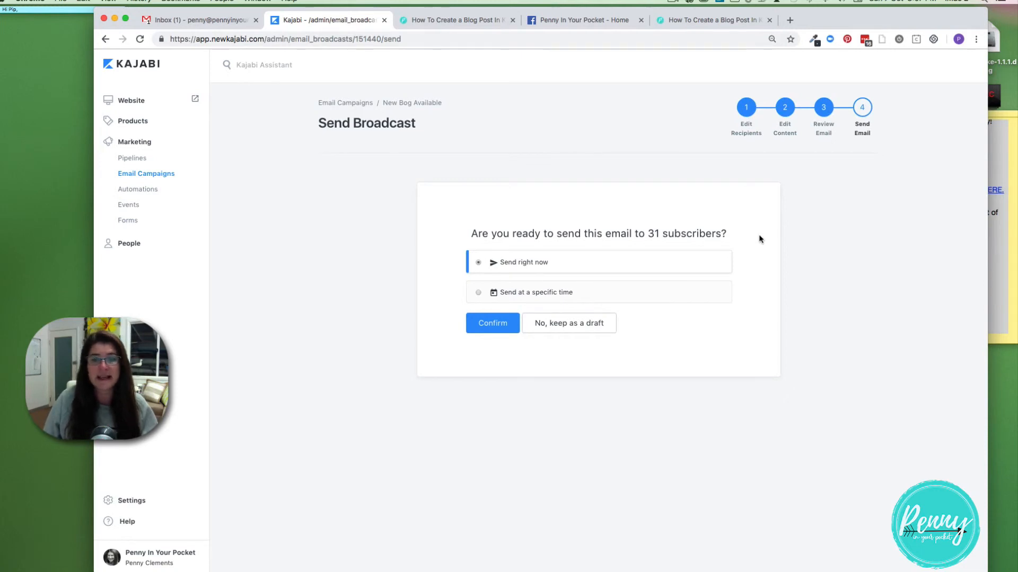
pyautogui.click(573, 292)
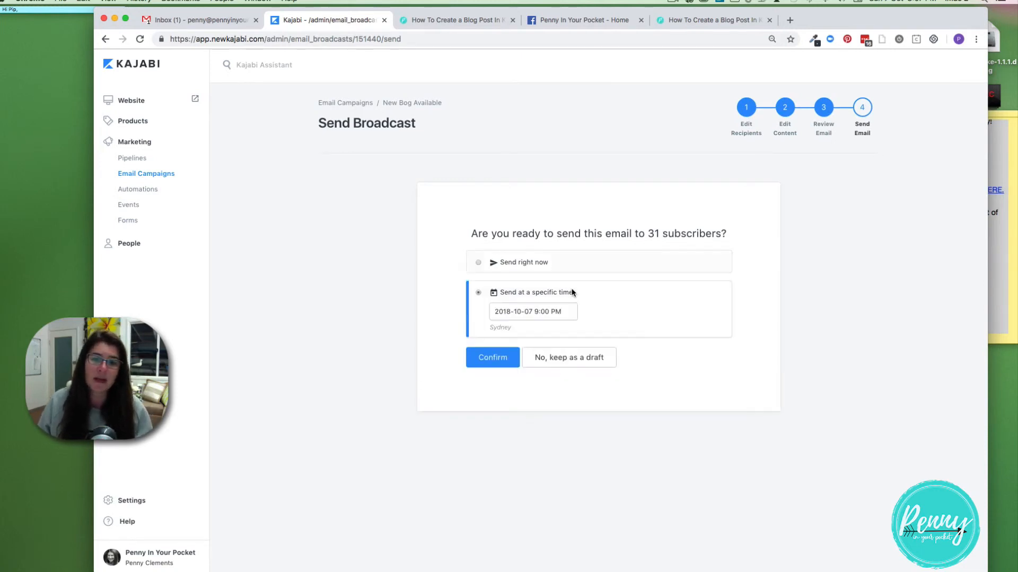
pyautogui.click(535, 312)
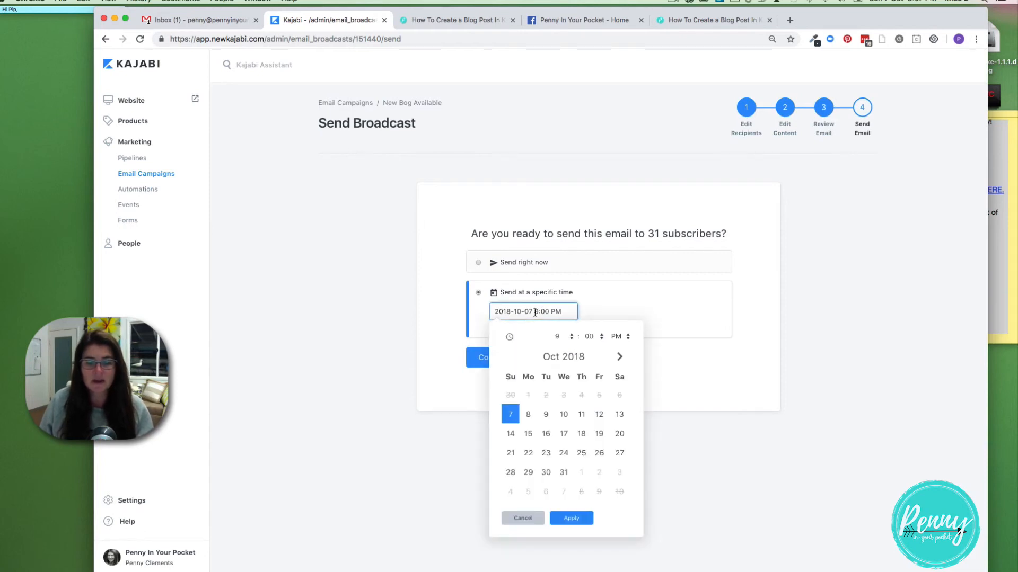
pyautogui.click(567, 337)
pyautogui.click(561, 345)
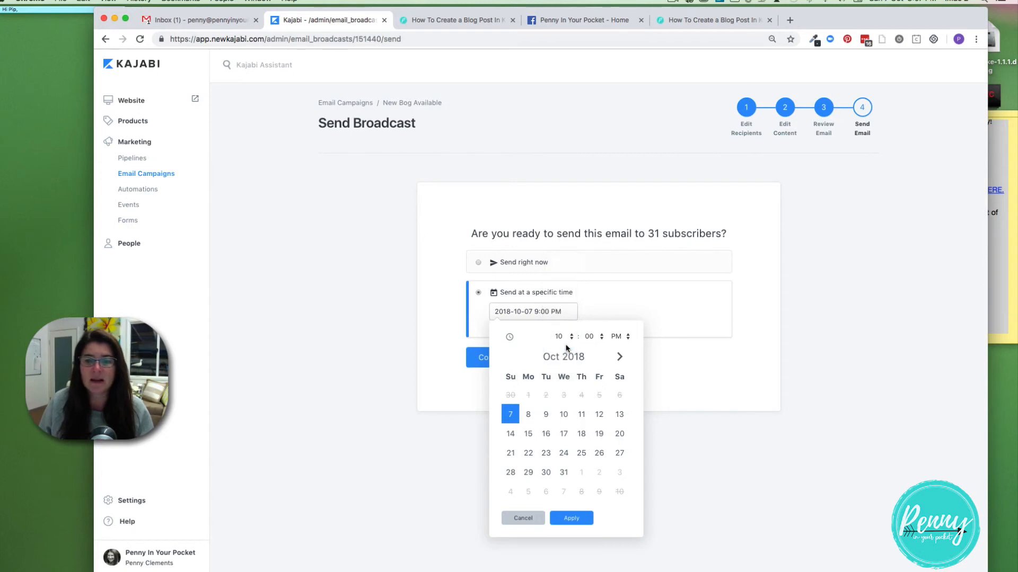
pyautogui.click(580, 519)
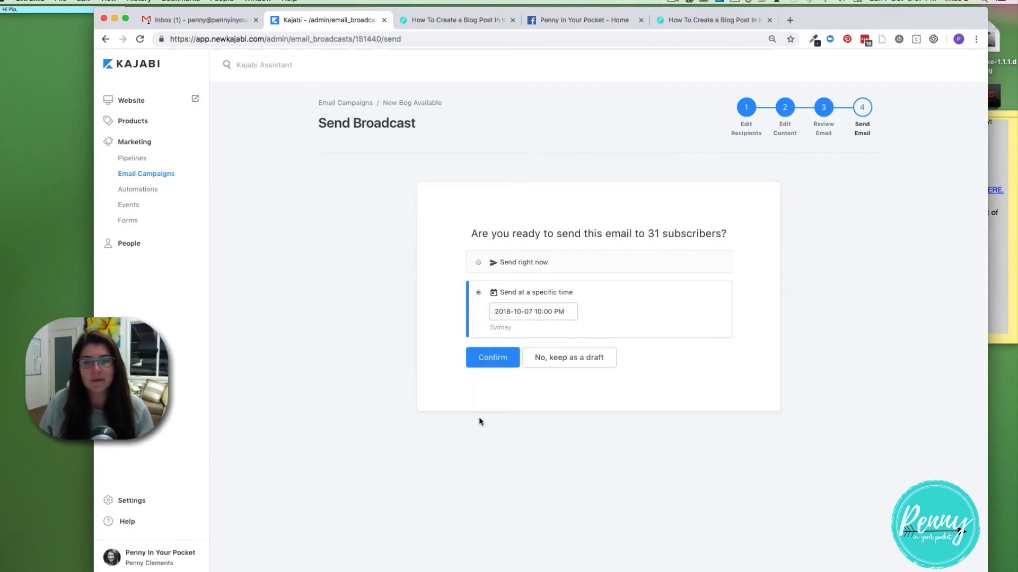
pyautogui.click(493, 360)
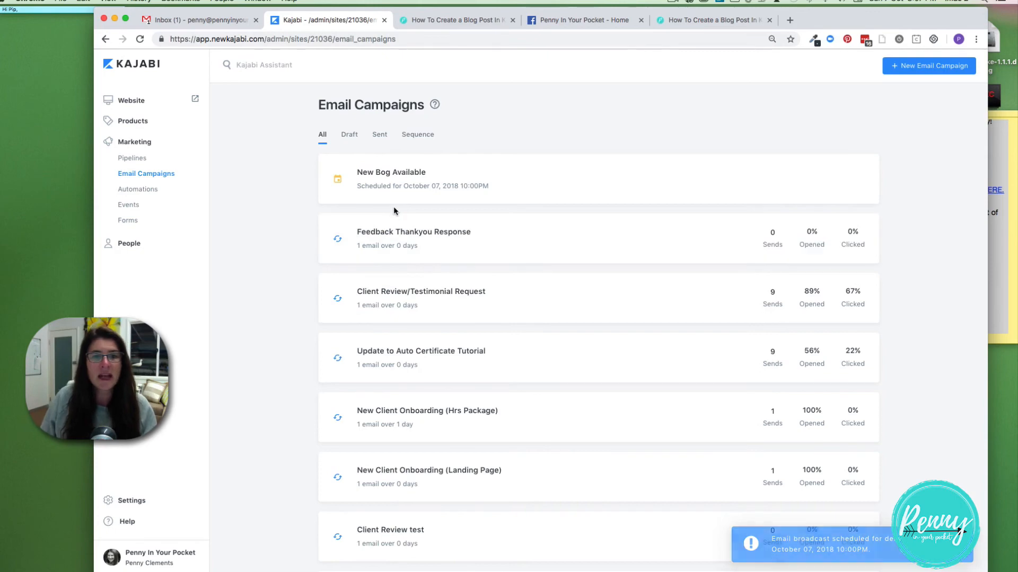
# Look through the full Email Campaigns list, comparing the scheduled broadcast with the sequences, draft and sent campaigns.
pyautogui.scroll(-1, 397, 208)
pyautogui.scroll(-5, 396, 208)
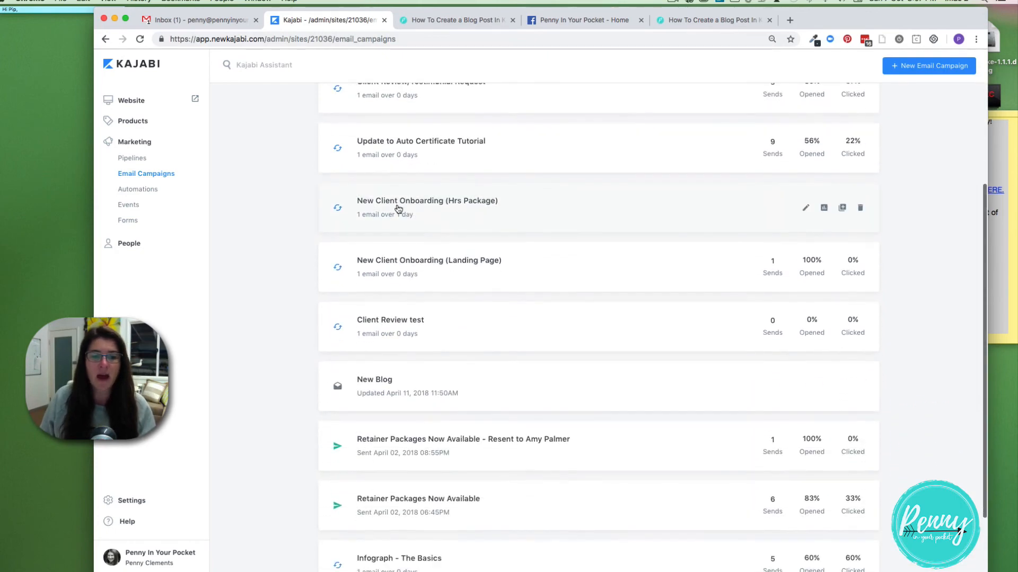
pyautogui.scroll(5, 397, 208)
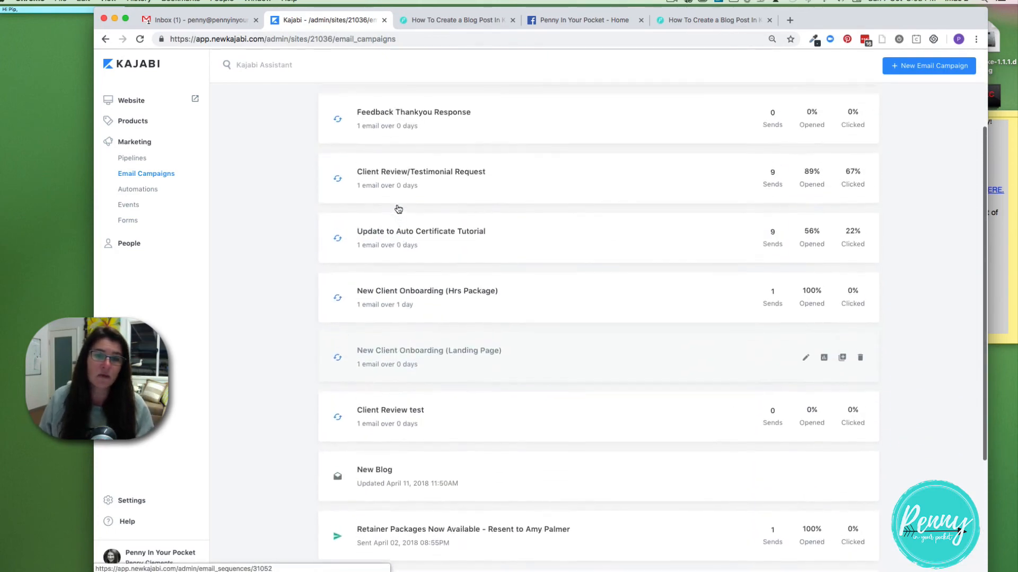
pyautogui.scroll(-1, 396, 207)
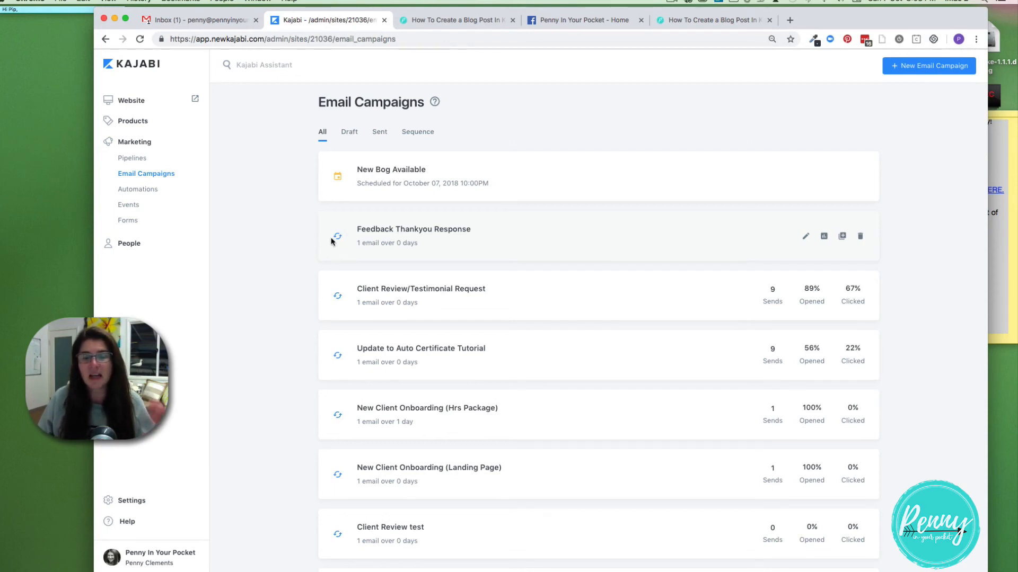
pyautogui.scroll(-5, 331, 241)
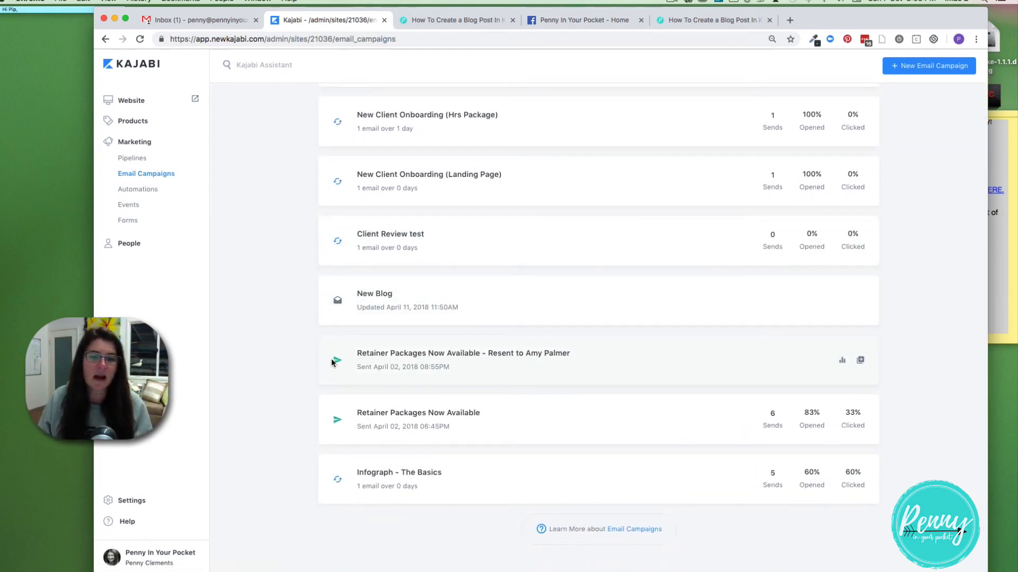
pyautogui.scroll(6, 359, 364)
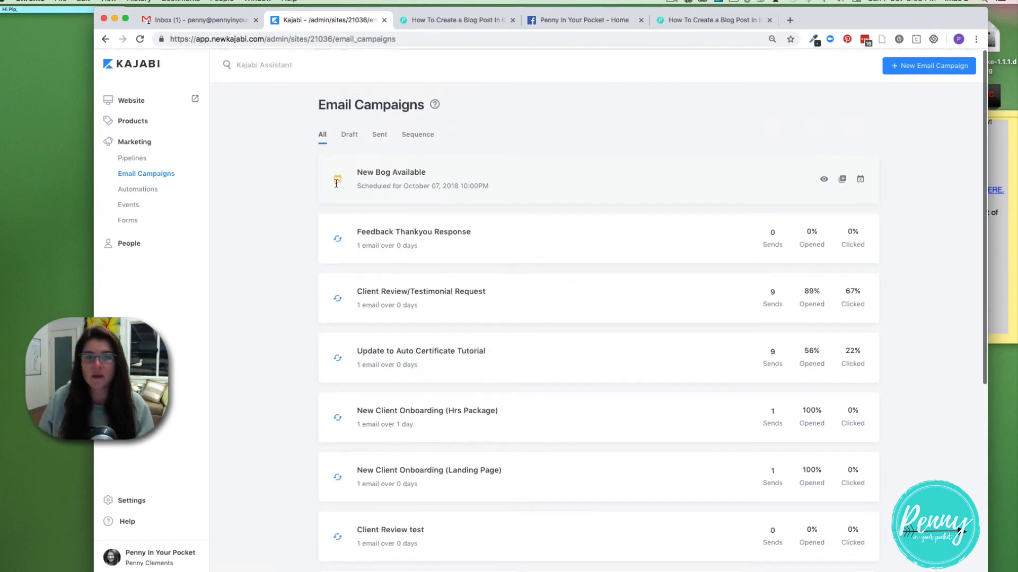
# Filter the email campaigns by Sent, Sequence and Draft in turn to view each group.
pyautogui.click(379, 136)
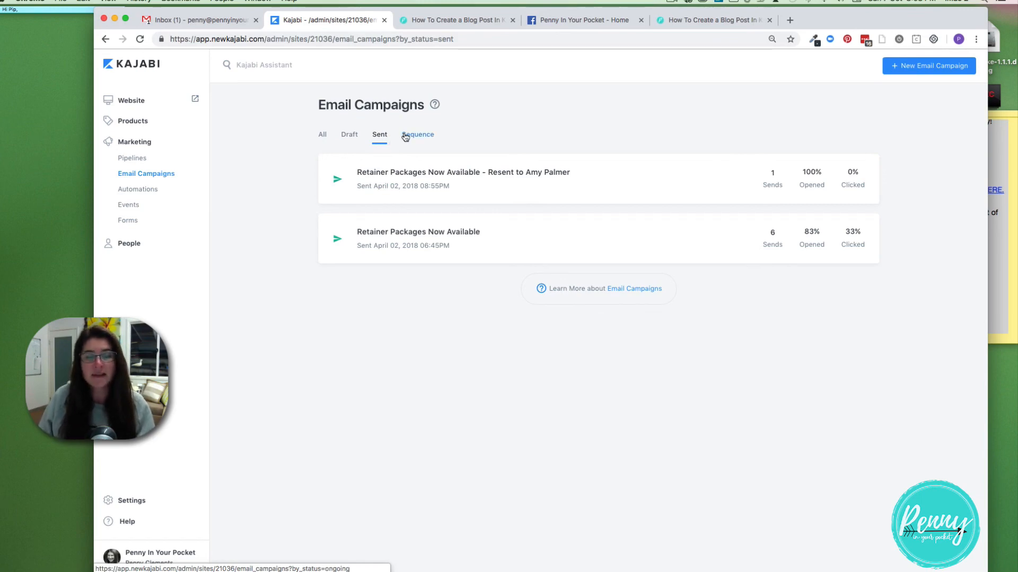
pyautogui.click(405, 137)
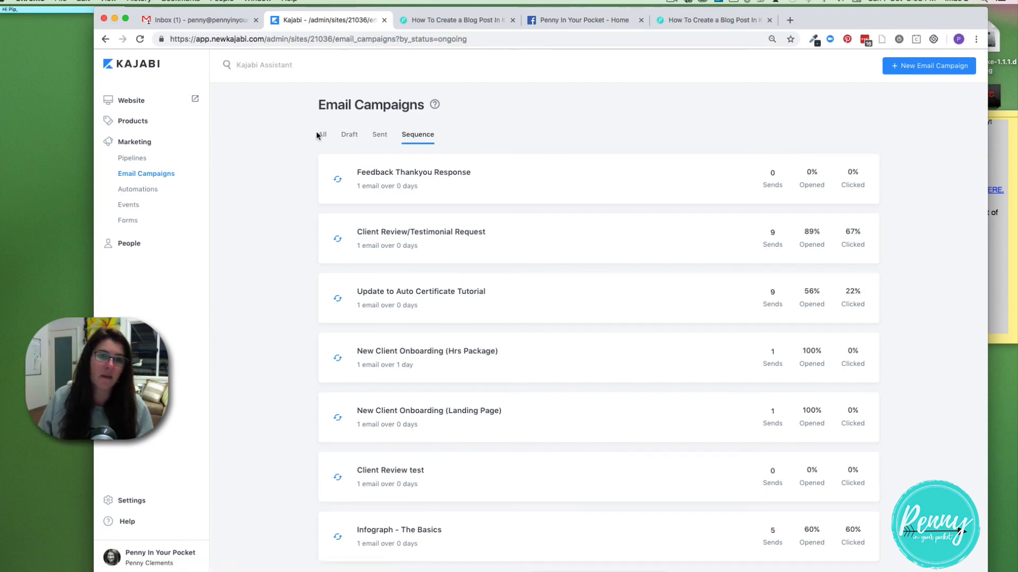
pyautogui.click(350, 136)
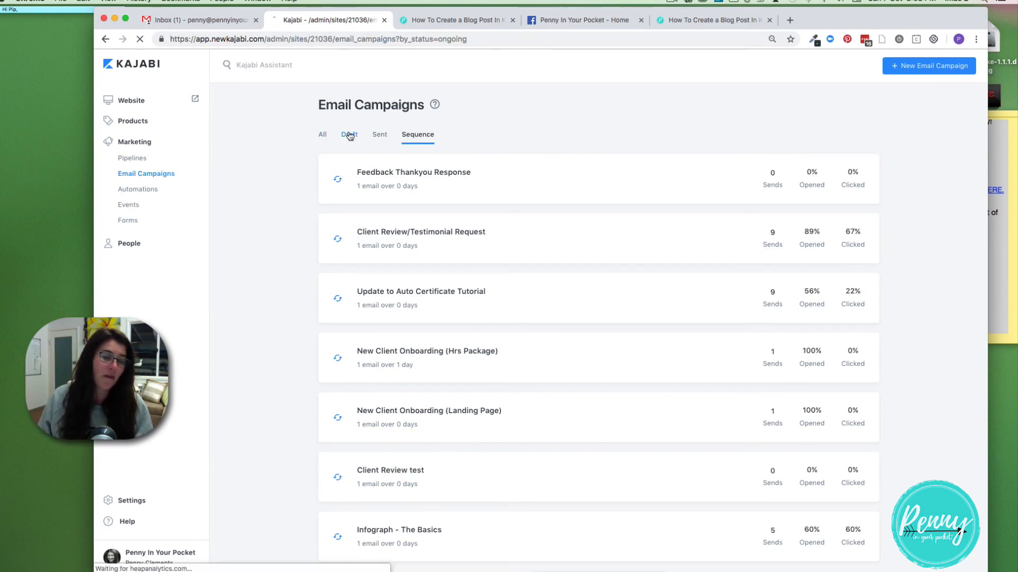